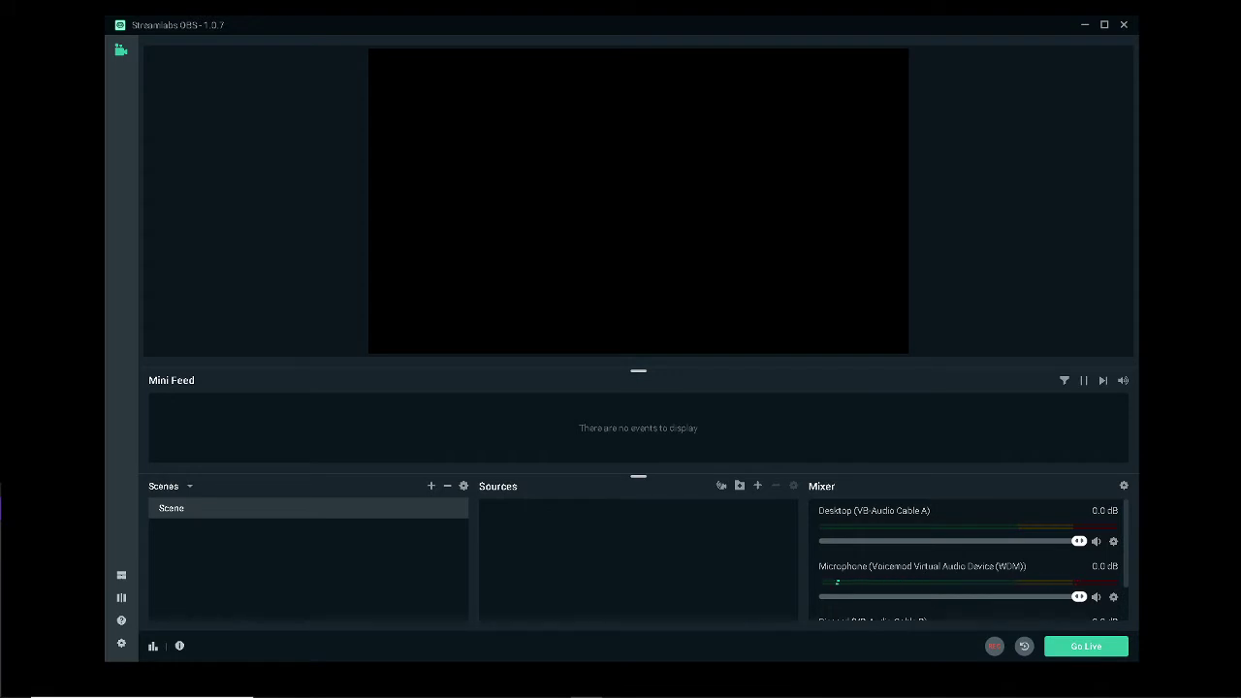
Step: Scroll the vb-audio.com Cable page to the Additional Virtual Cables section with the A+B and C+D packages
{"action": "key", "text": "alt+Tab"}
{"action": "scroll", "coordinate": [698, 376], "scroll_direction": "up", "scroll_amount": 8}
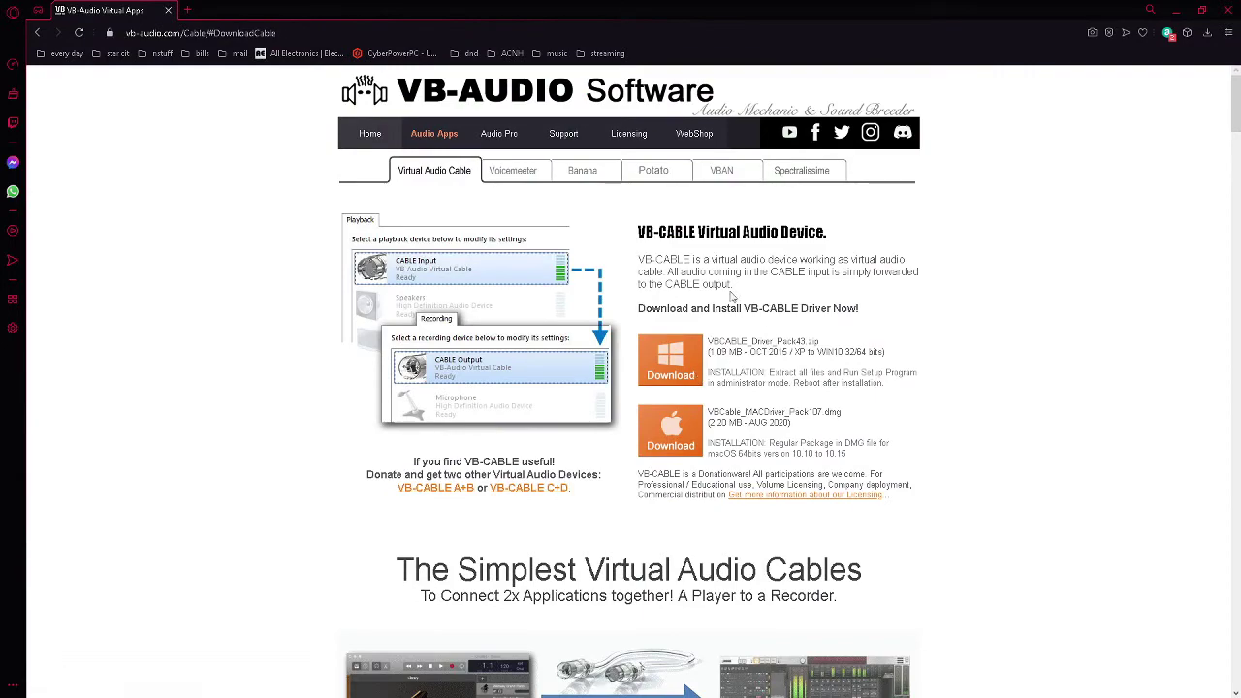
{"action": "scroll", "coordinate": [711, 380], "scroll_direction": "down", "scroll_amount": 9}
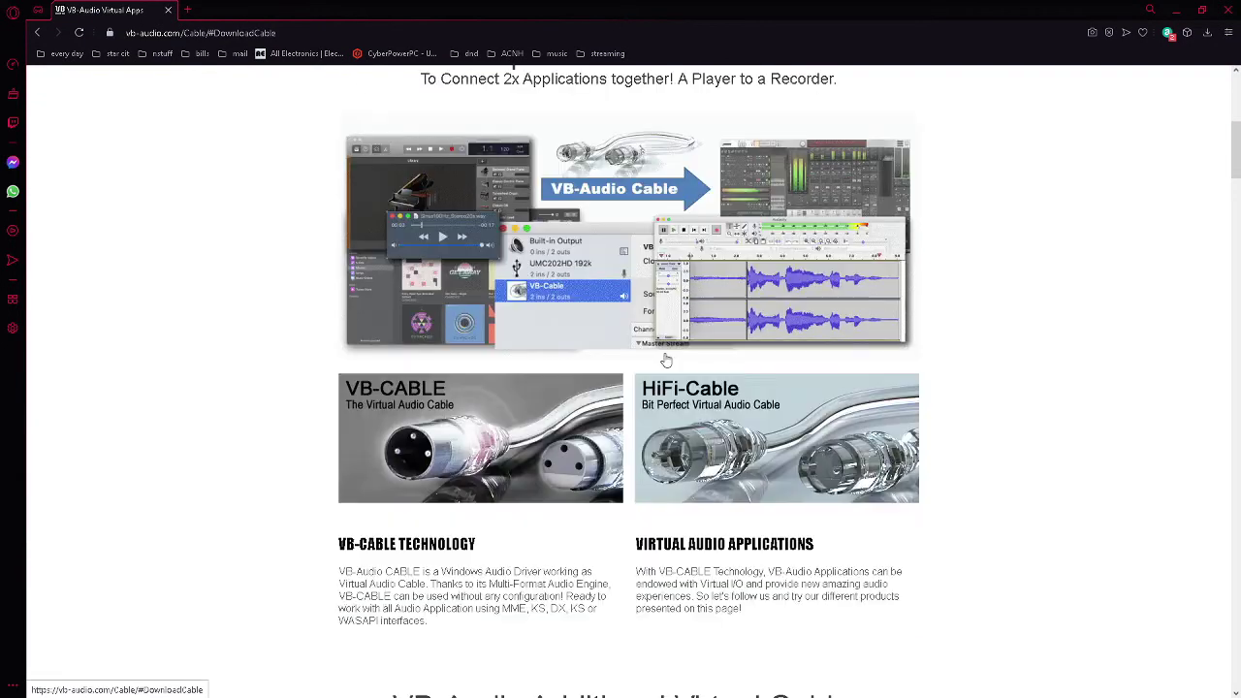
{"action": "scroll", "coordinate": [454, 515], "scroll_direction": "down", "scroll_amount": 1}
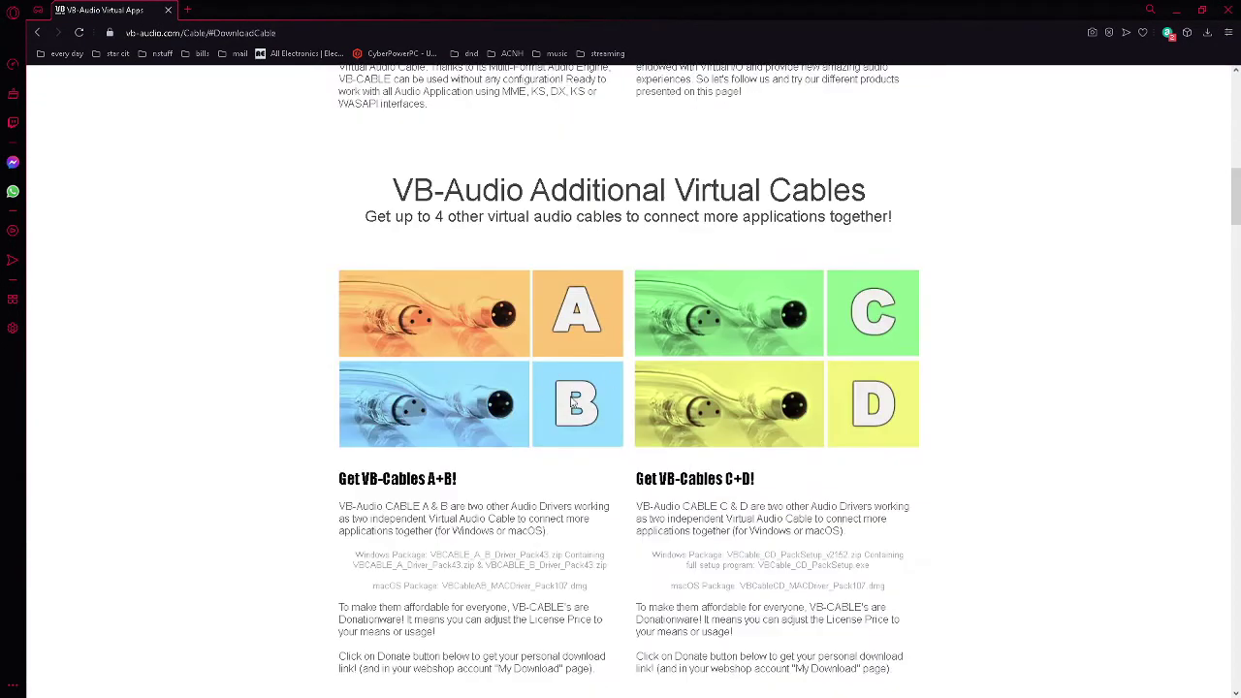
{"action": "scroll", "coordinate": [439, 436], "scroll_direction": "down", "scroll_amount": 3}
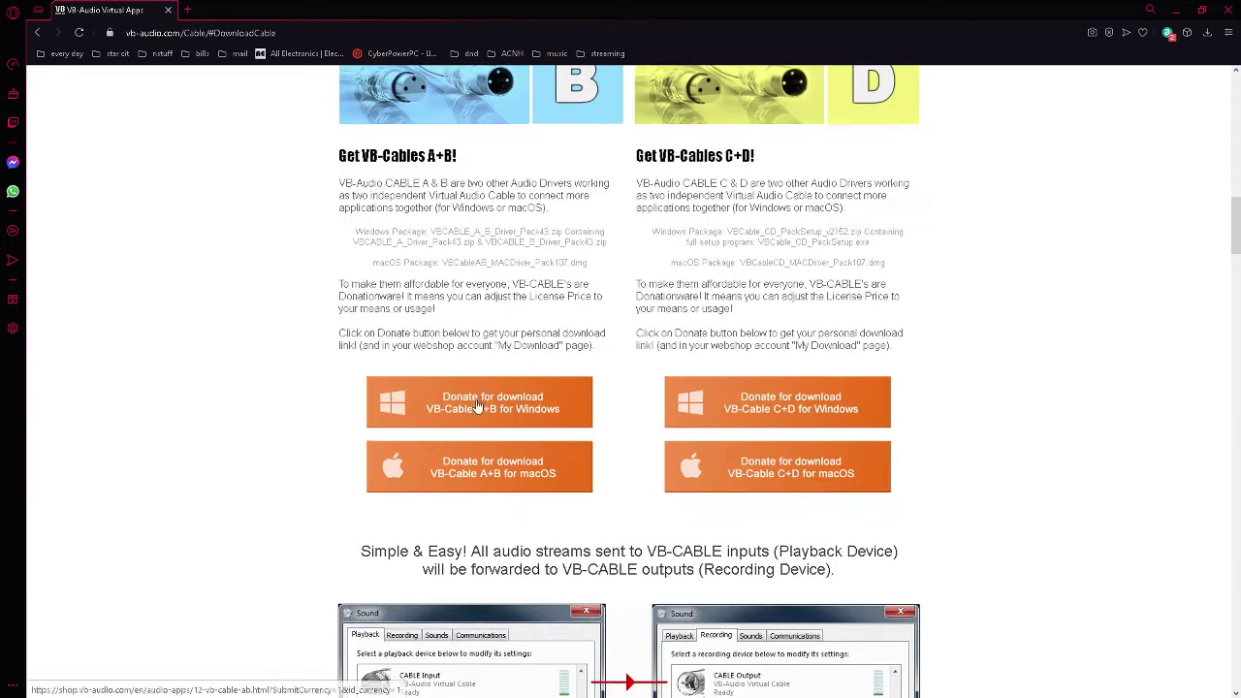
{"action": "scroll", "coordinate": [441, 402], "scroll_direction": "up", "scroll_amount": 2}
{"action": "scroll", "coordinate": [476, 307], "scroll_direction": "up", "scroll_amount": 1}
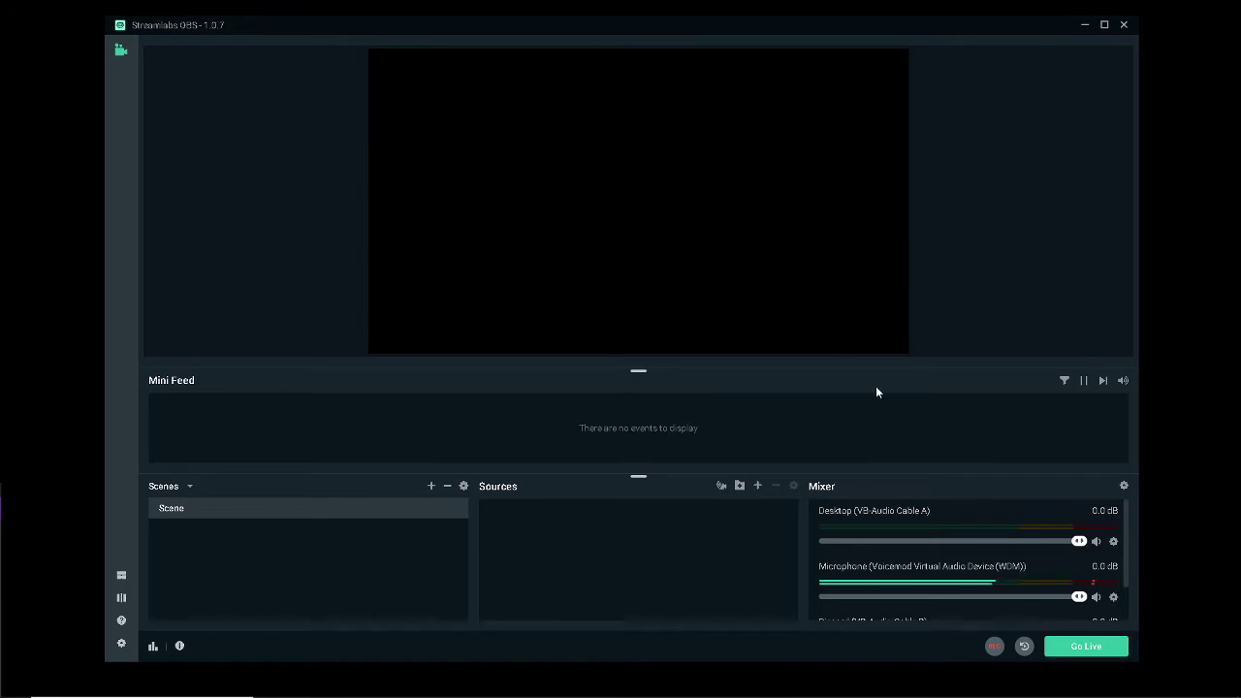
Step: In Advanced Audio Settings, set the Desktop source's audio monitoring to Monitor Only (mute output)
{"action": "left_click", "coordinate": [1125, 488]}
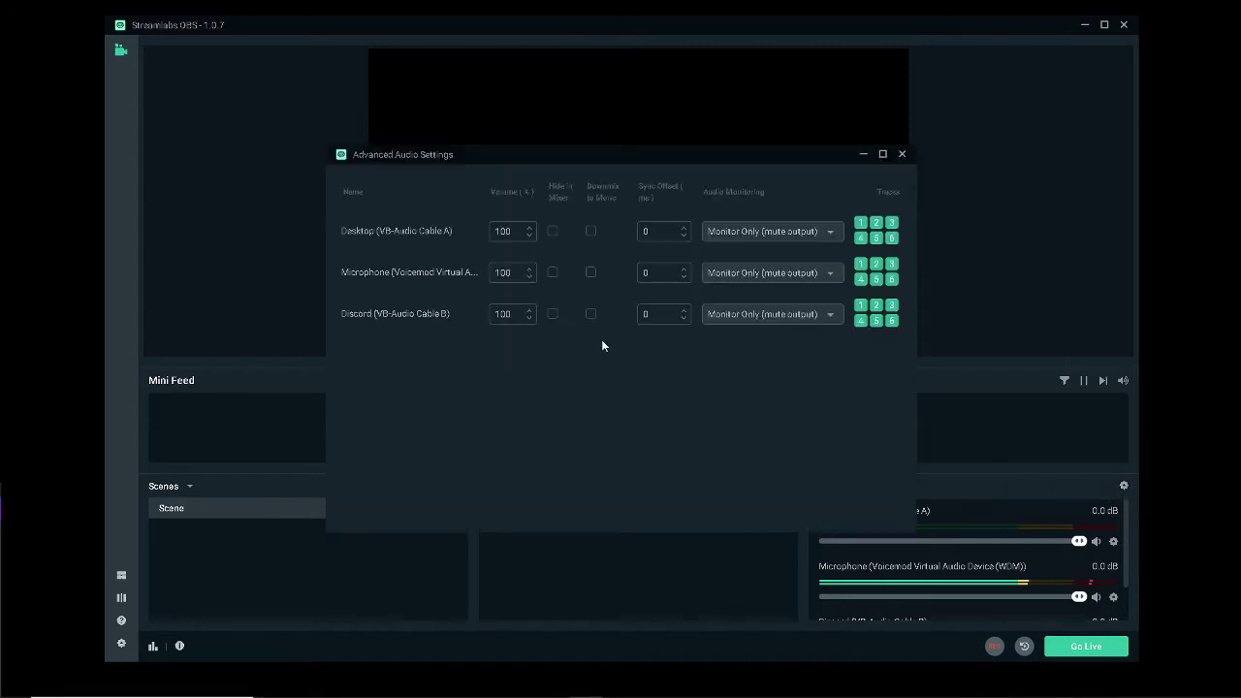
{"action": "left_click", "coordinate": [724, 227]}
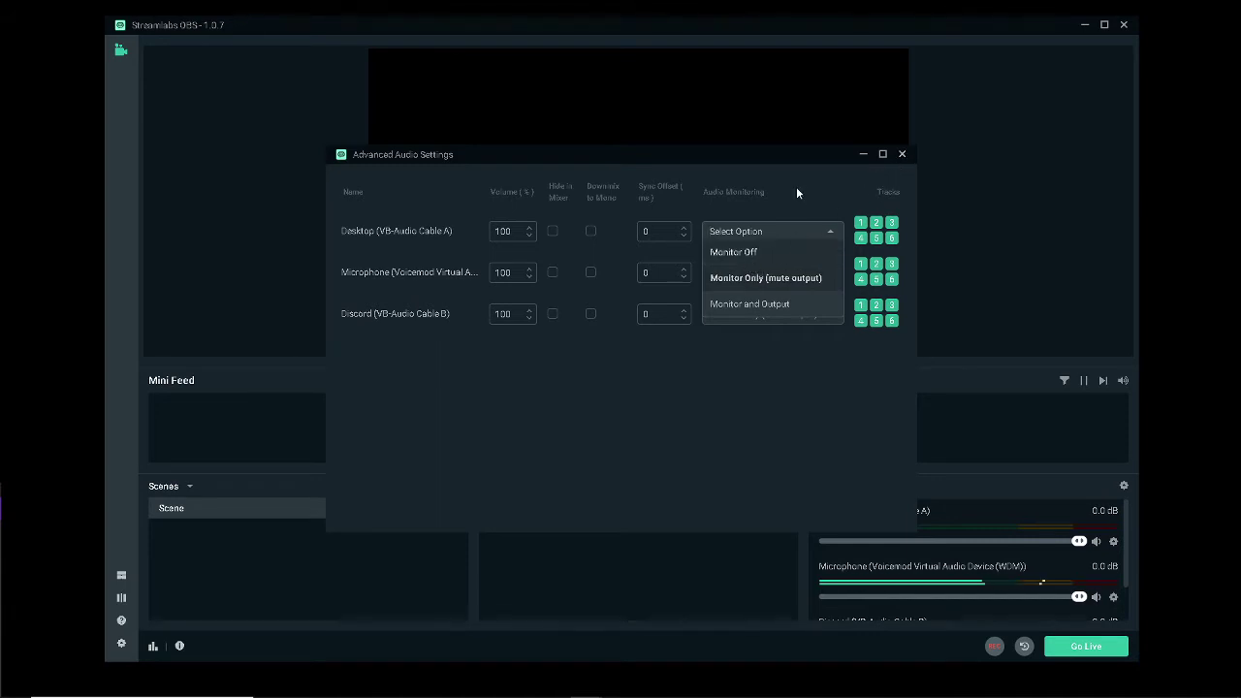
{"action": "left_click", "coordinate": [793, 231]}
{"action": "left_click", "coordinate": [902, 155]}
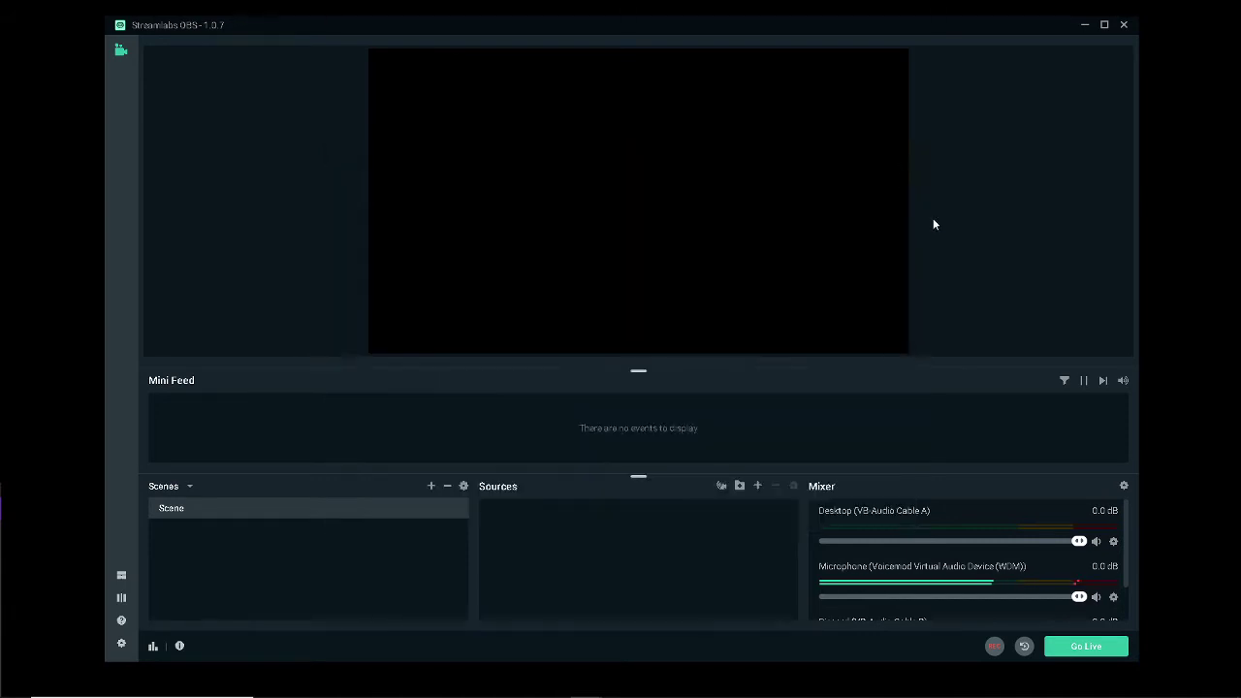
{"action": "left_click", "coordinate": [121, 645]}
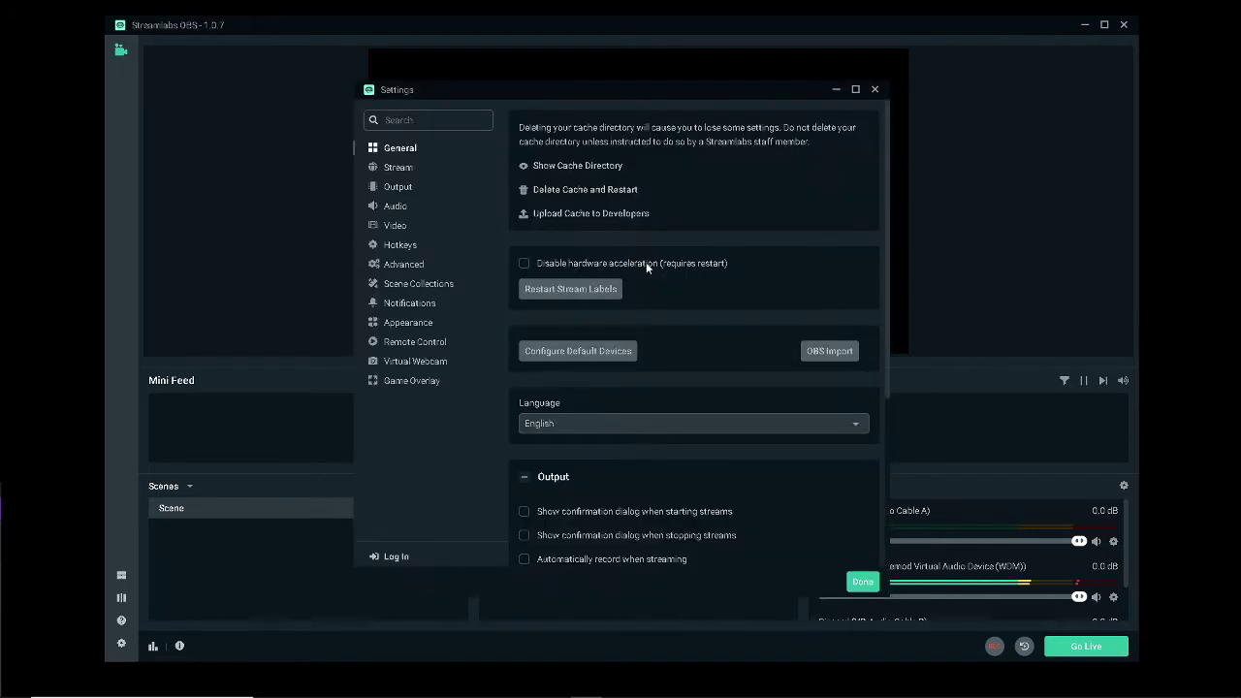
{"action": "left_click", "coordinate": [403, 277]}
{"action": "scroll", "coordinate": [582, 407], "scroll_direction": "down", "scroll_amount": 3}
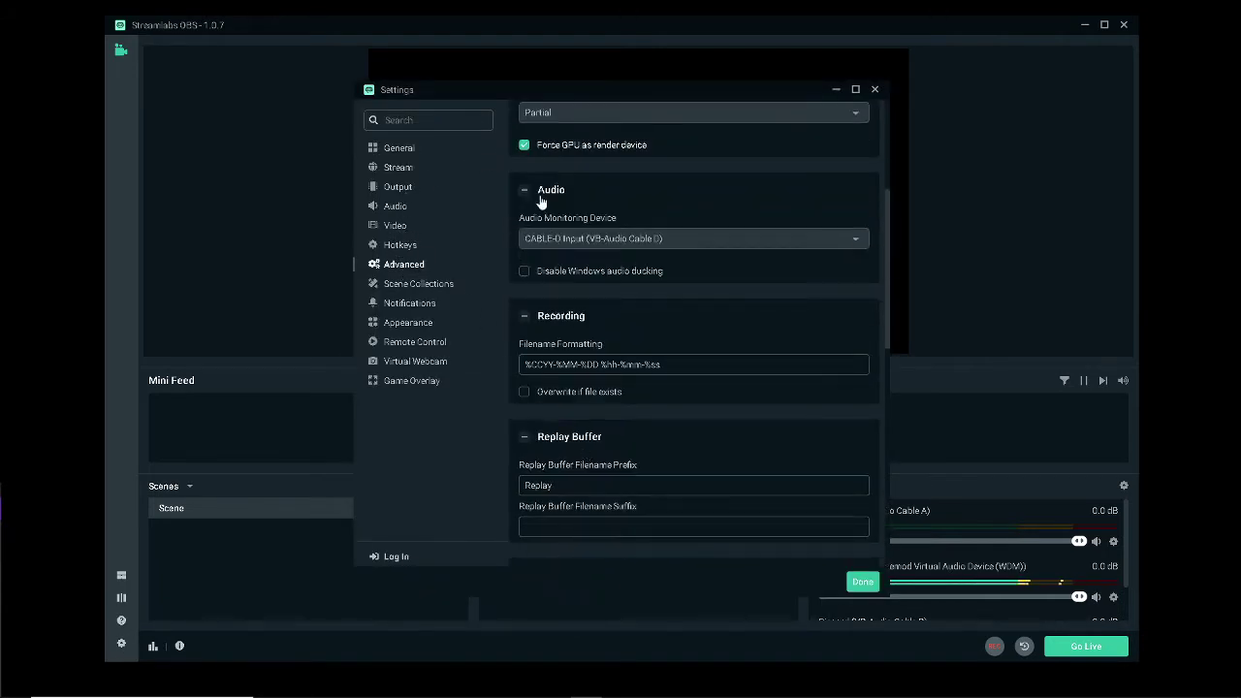
{"action": "scroll", "coordinate": [541, 201], "scroll_direction": "up", "scroll_amount": 1}
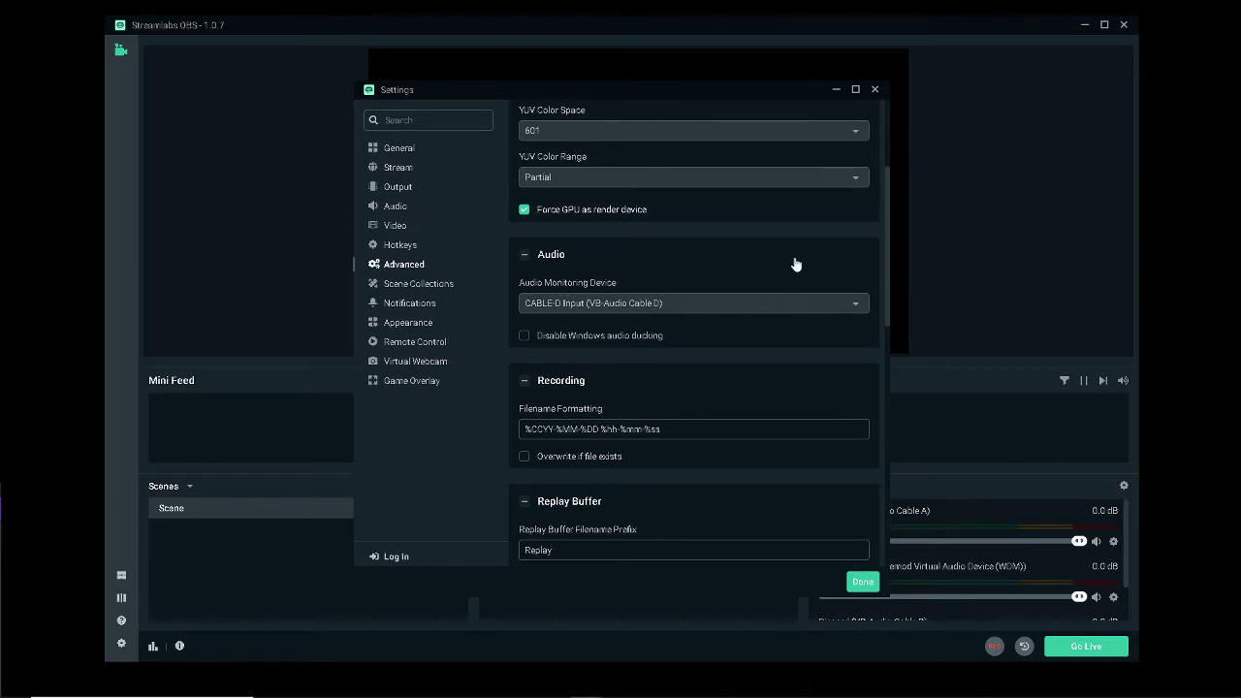
{"action": "left_click", "coordinate": [863, 582]}
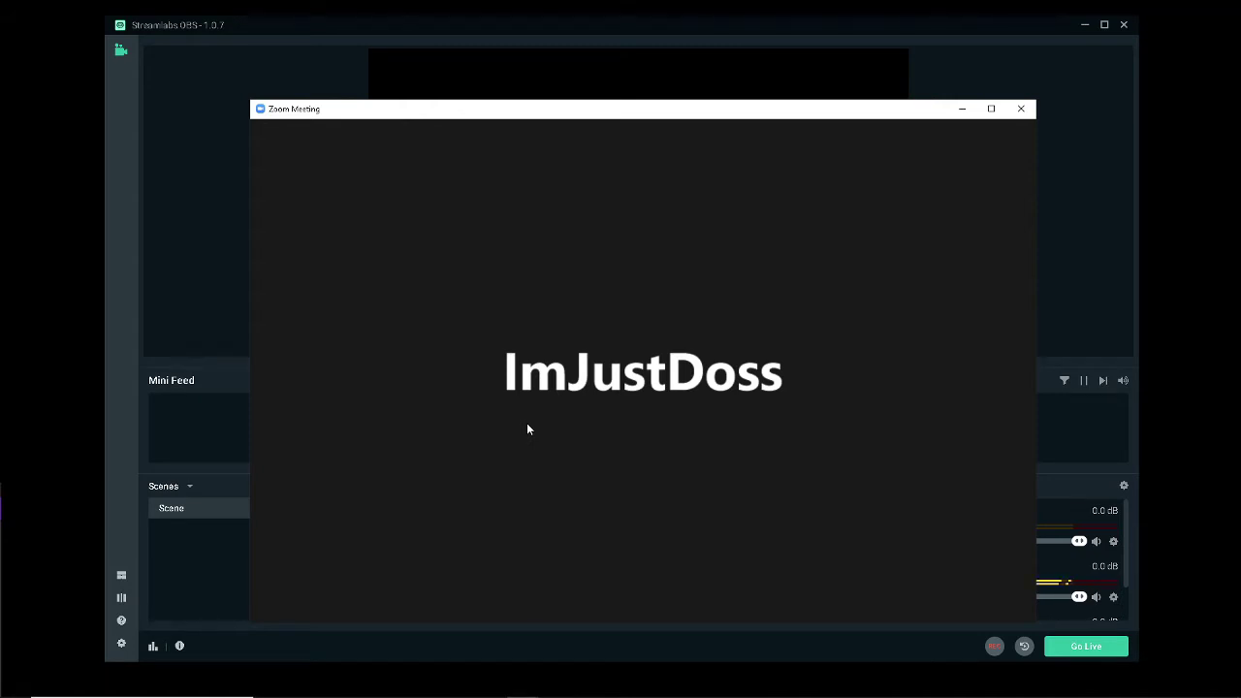
Step: Open Zoom's audio settings, test the speaker, and keep Headphone Realtek (Realtek(R) Audio) selected
{"action": "mouse_move", "coordinate": [493, 423]}
{"action": "left_click", "coordinate": [303, 601]}
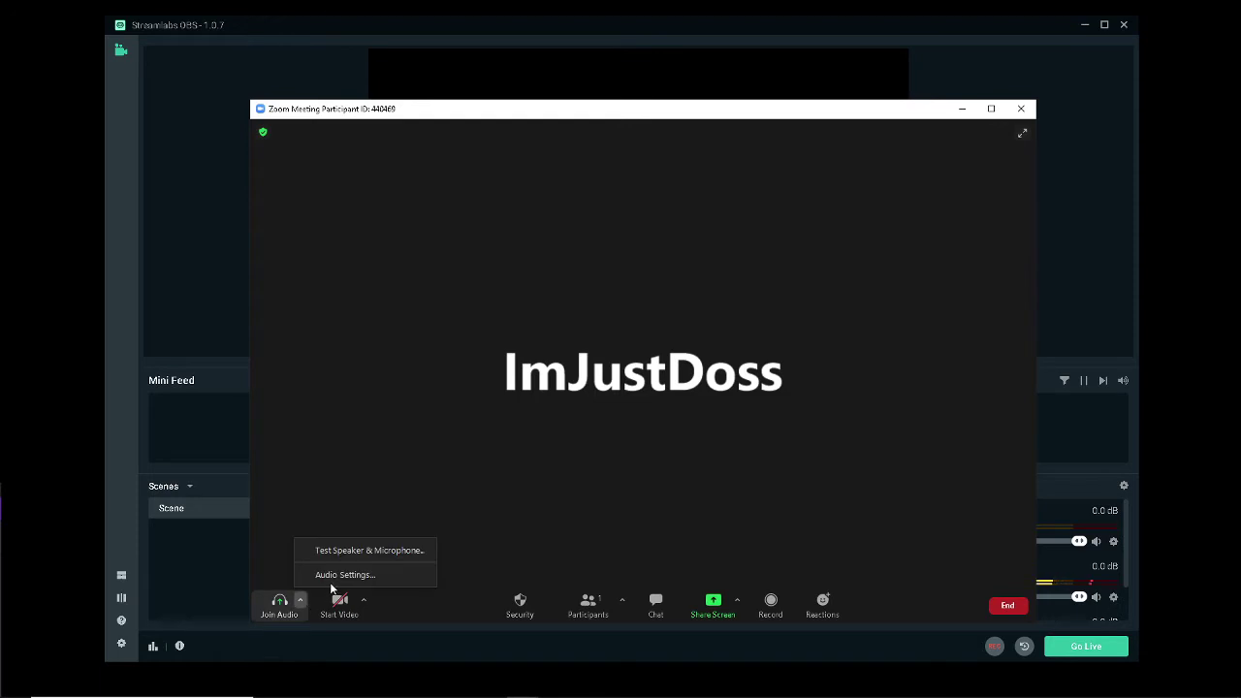
{"action": "left_click", "coordinate": [333, 574]}
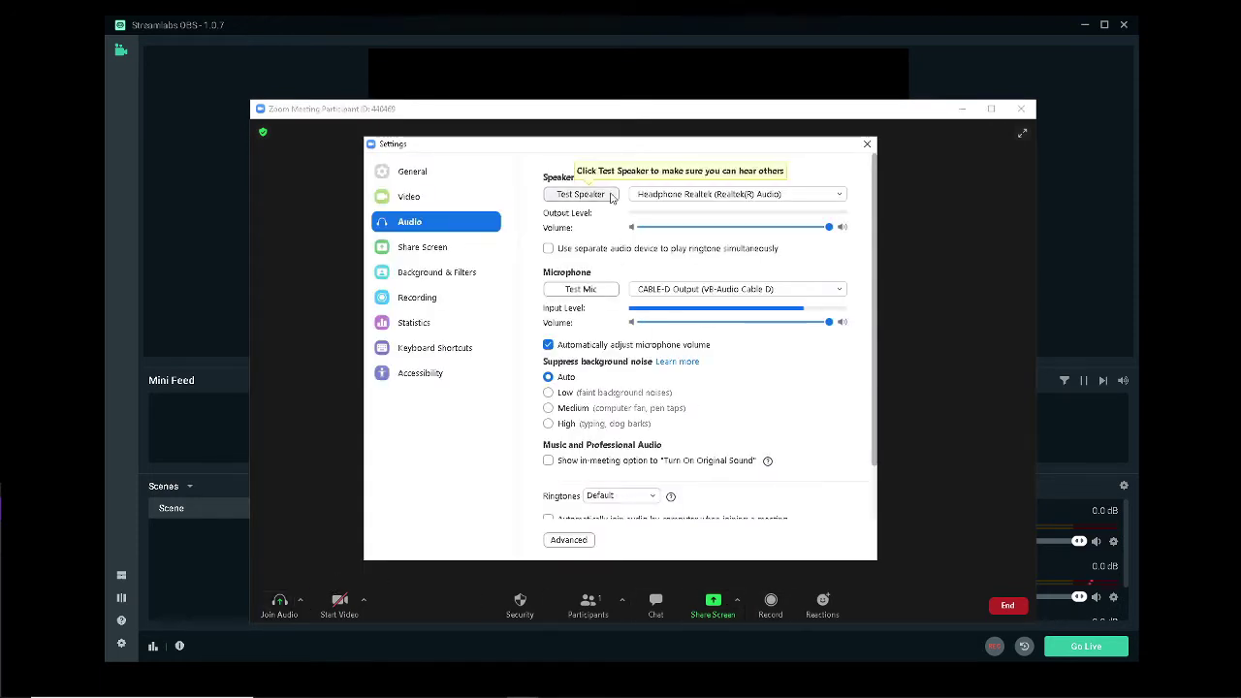
{"action": "left_click", "coordinate": [575, 197]}
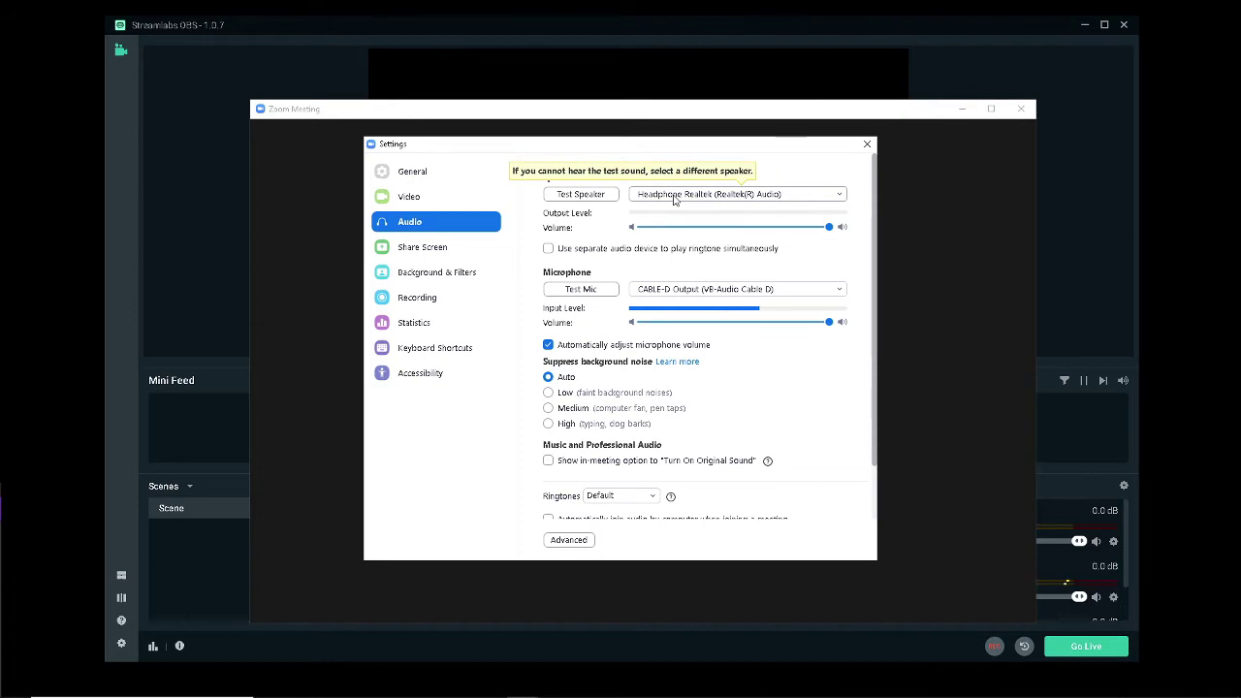
{"action": "left_click", "coordinate": [676, 198]}
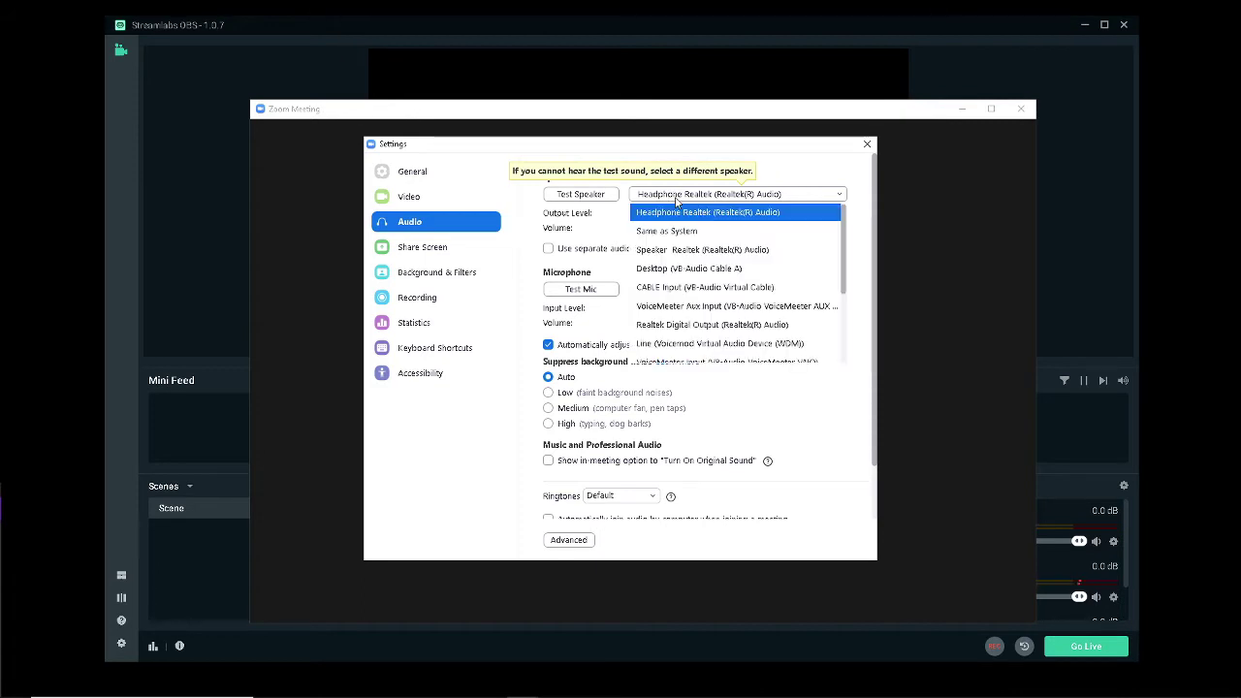
{"action": "left_click", "coordinate": [675, 199]}
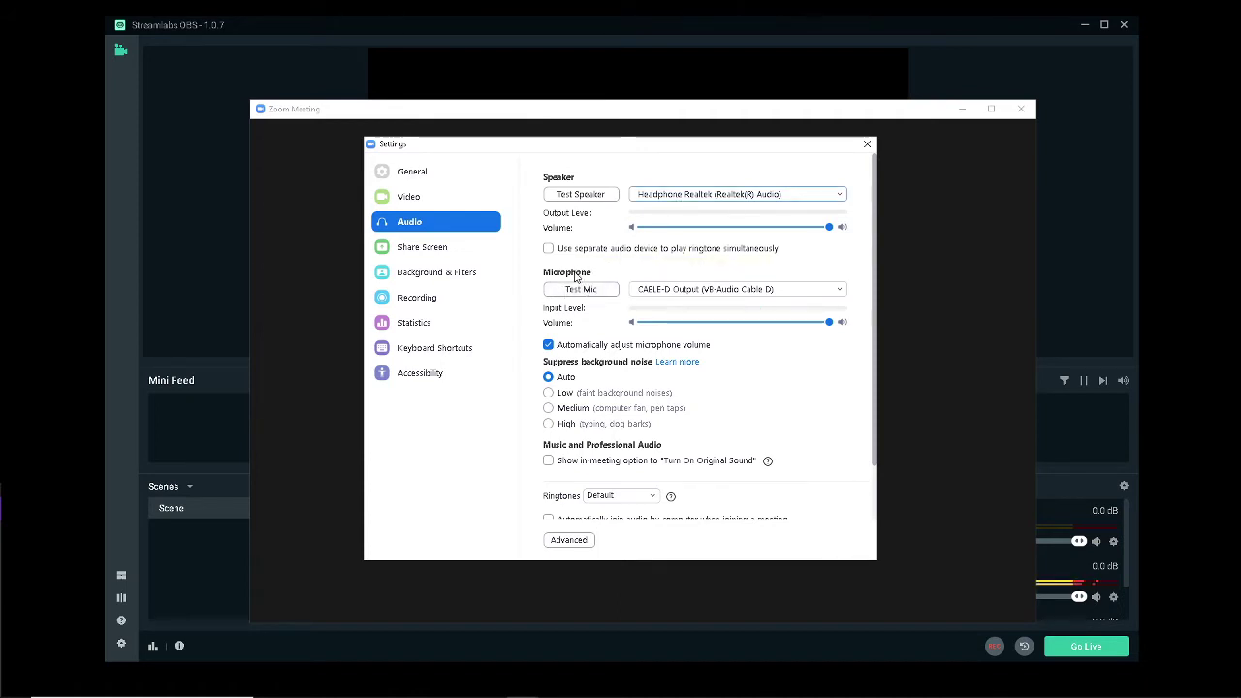
Step: Keep CABLE-D Output (VB-Audio Cable D) as Zoom's microphone, run a mic test, and close settings
{"action": "left_click", "coordinate": [693, 293]}
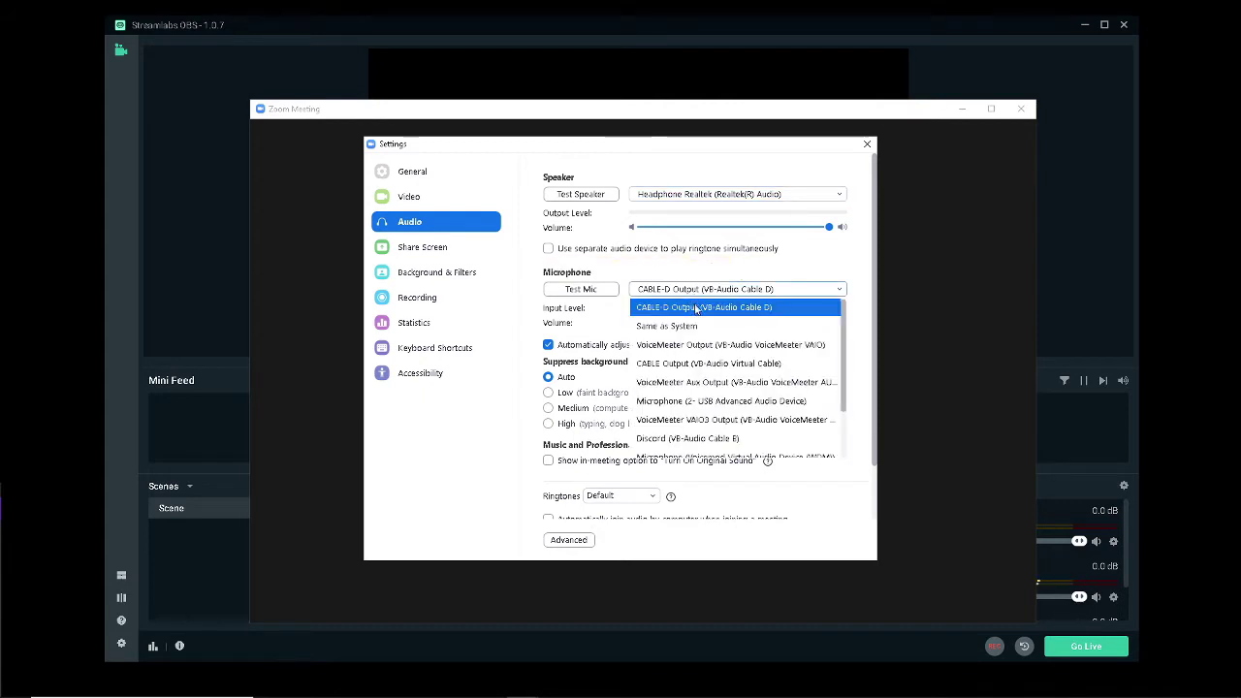
{"action": "left_click", "coordinate": [698, 306]}
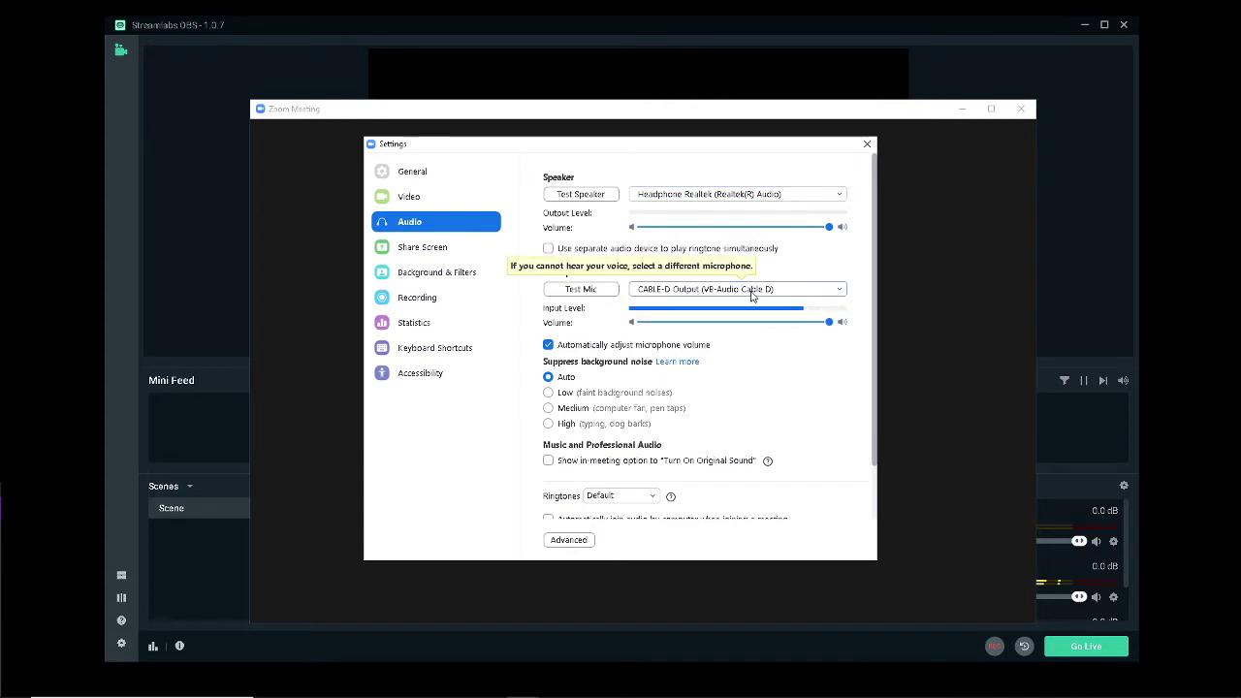
{"action": "left_click", "coordinate": [598, 291]}
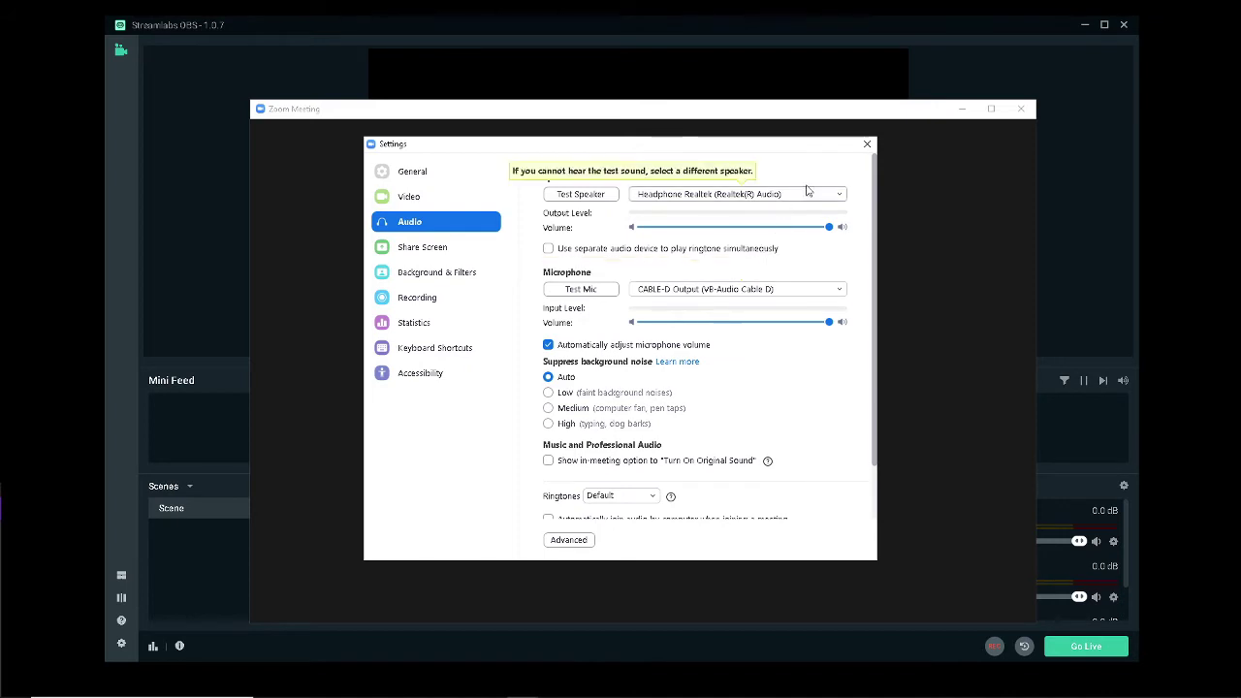
{"action": "left_click", "coordinate": [867, 145]}
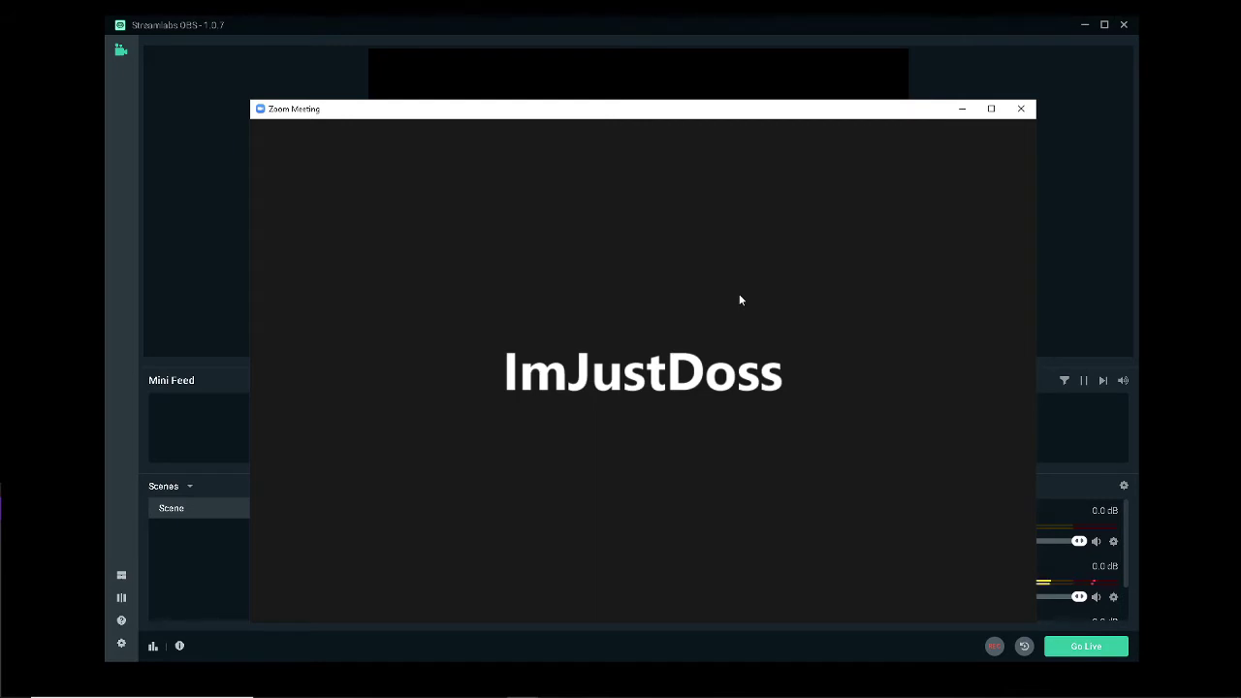
{"action": "mouse_move", "coordinate": [824, 283]}
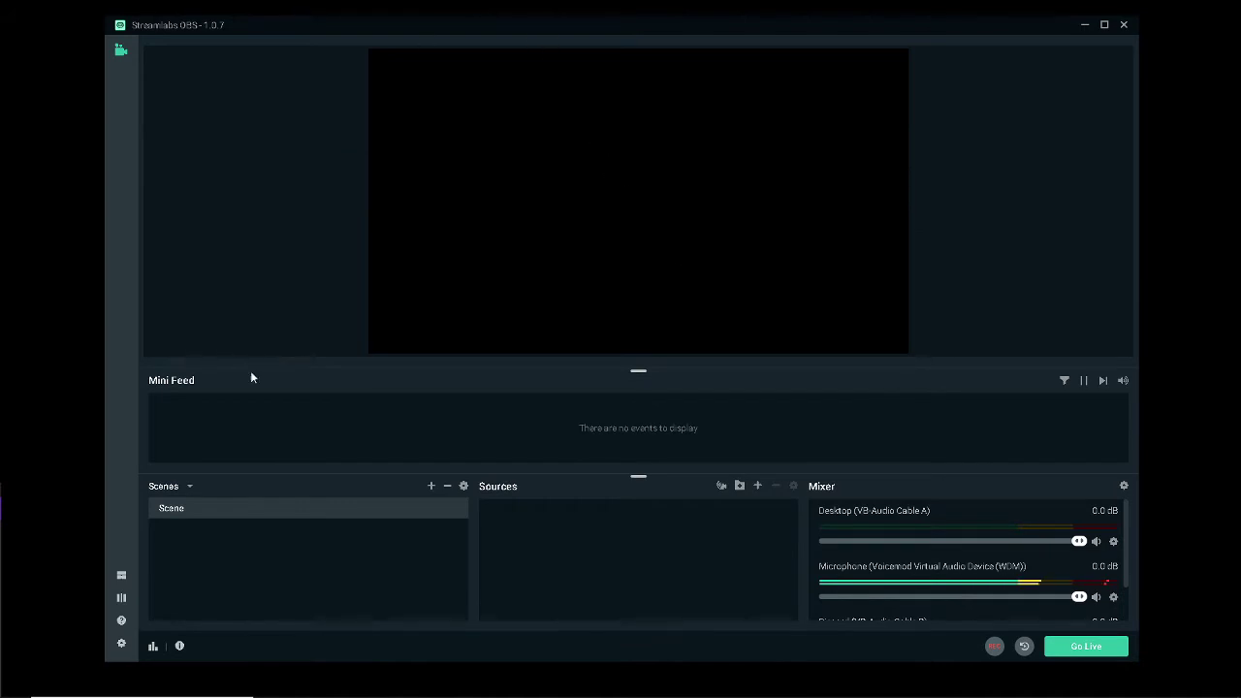
Step: Bring OBS Studio forward and check that Desktop Audio, Desktop Audio 2 and Mic/Aux stay on Monitor and Output
{"action": "mouse_move", "coordinate": [333, 690]}
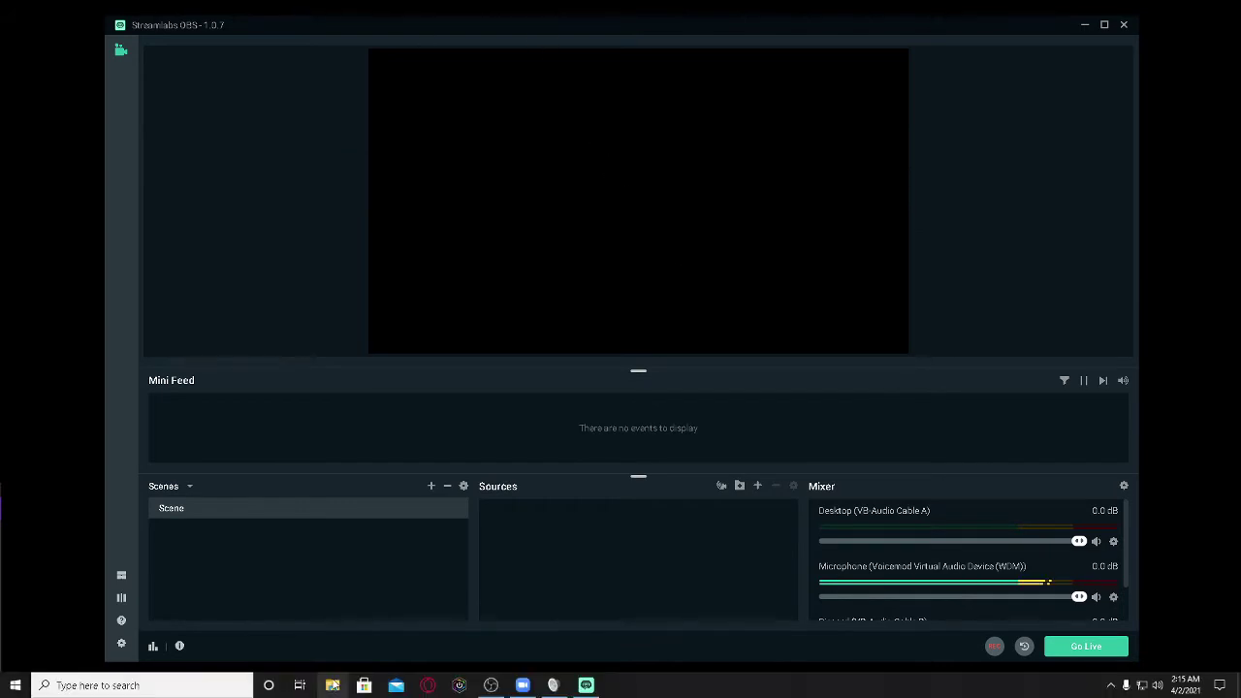
{"action": "left_click", "coordinate": [490, 687]}
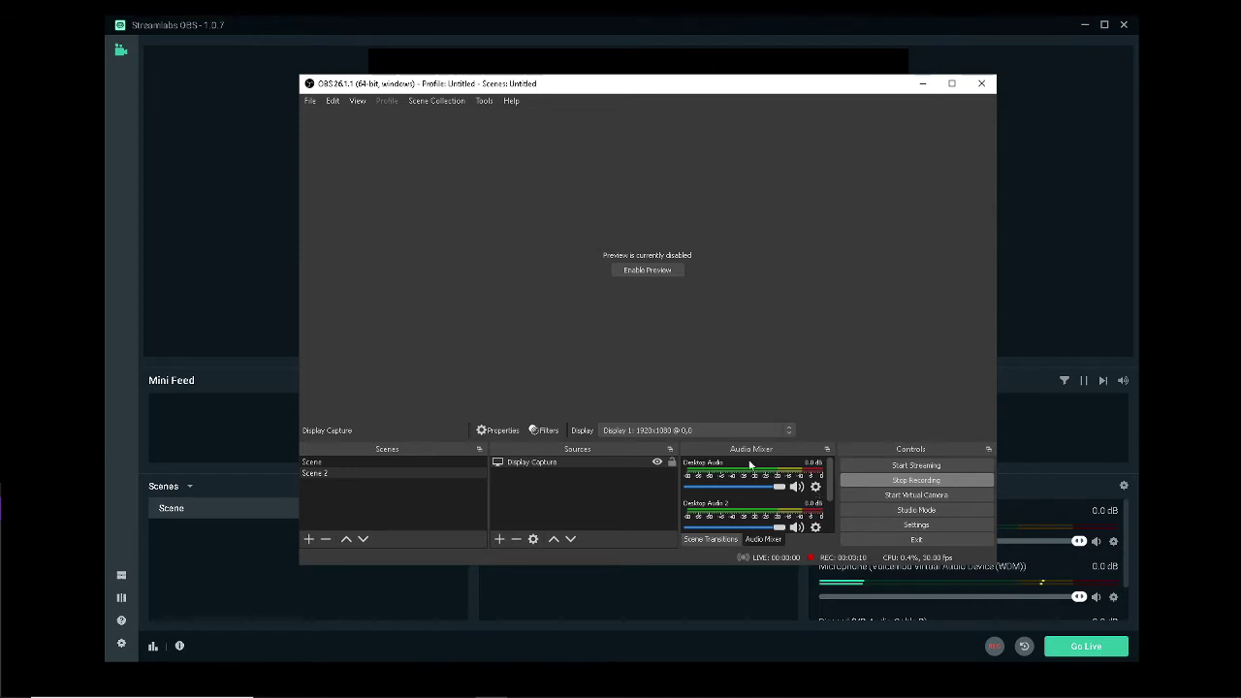
{"action": "left_click", "coordinate": [815, 488]}
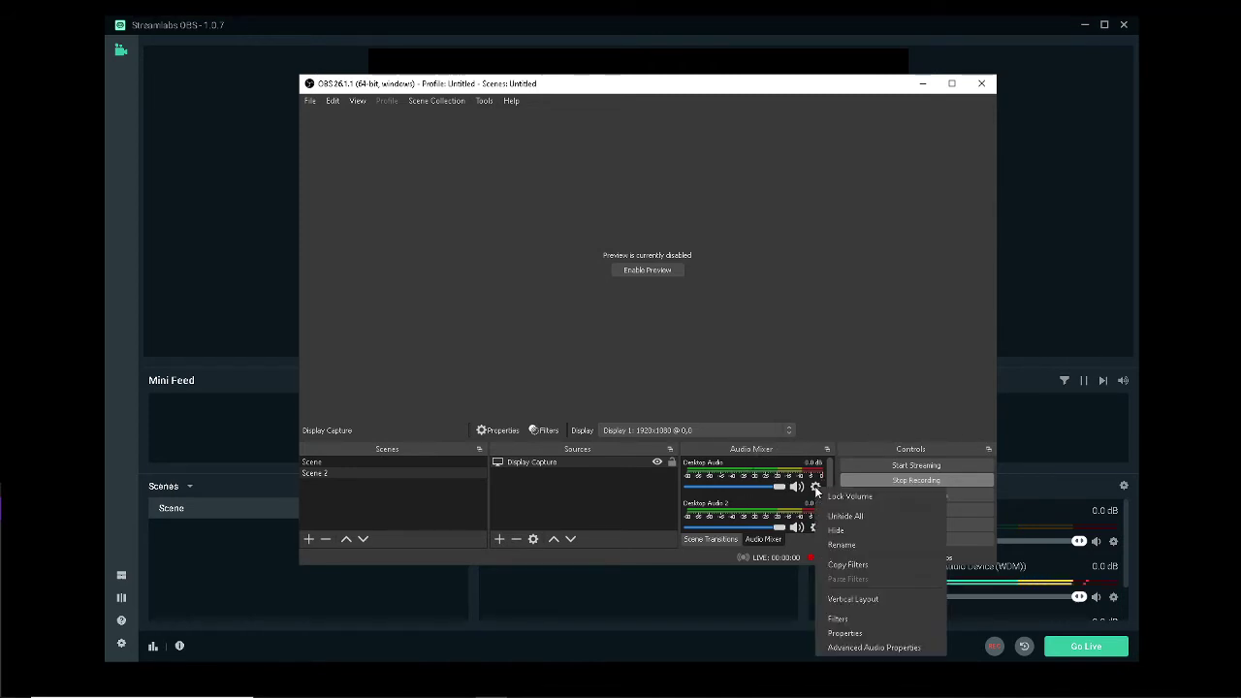
{"action": "left_click", "coordinate": [887, 645]}
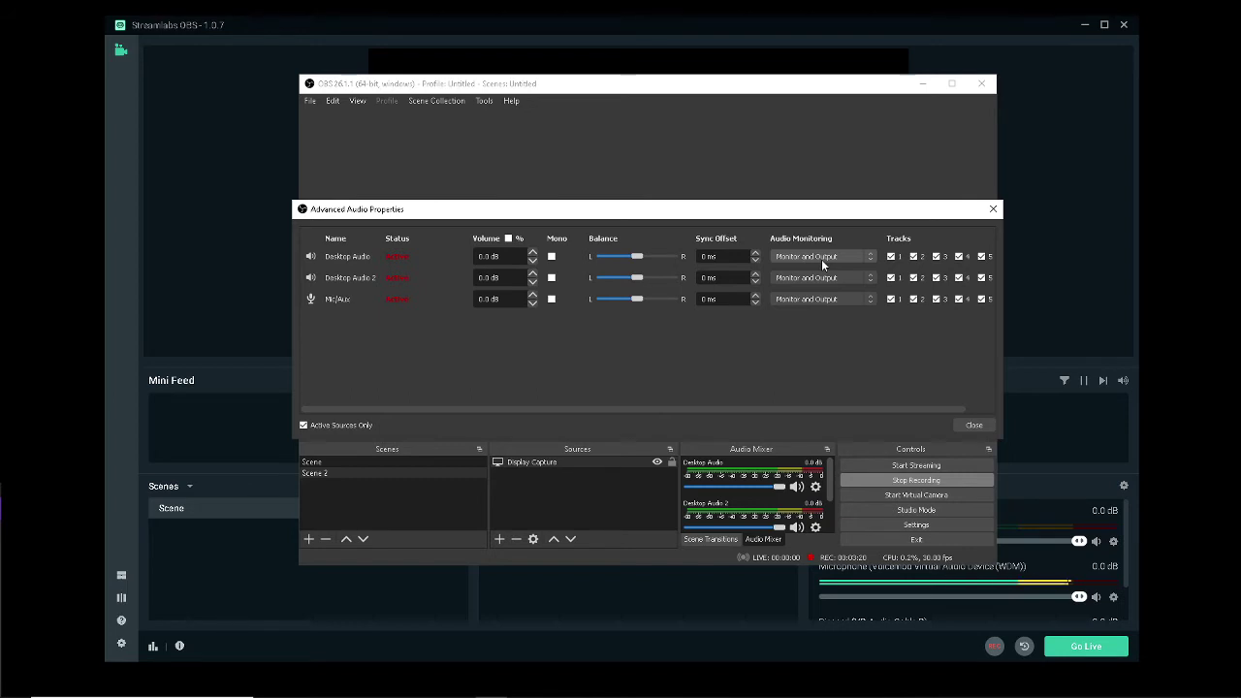
{"action": "left_click", "coordinate": [972, 426]}
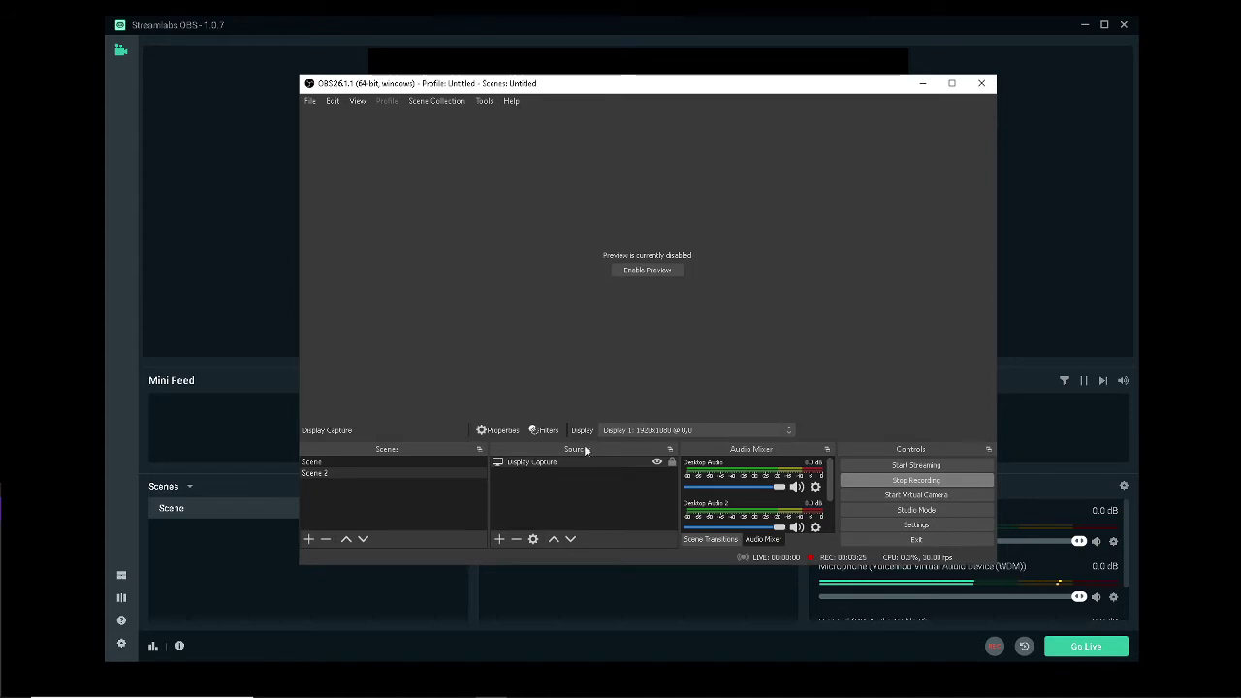
{"action": "left_click", "coordinate": [917, 524]}
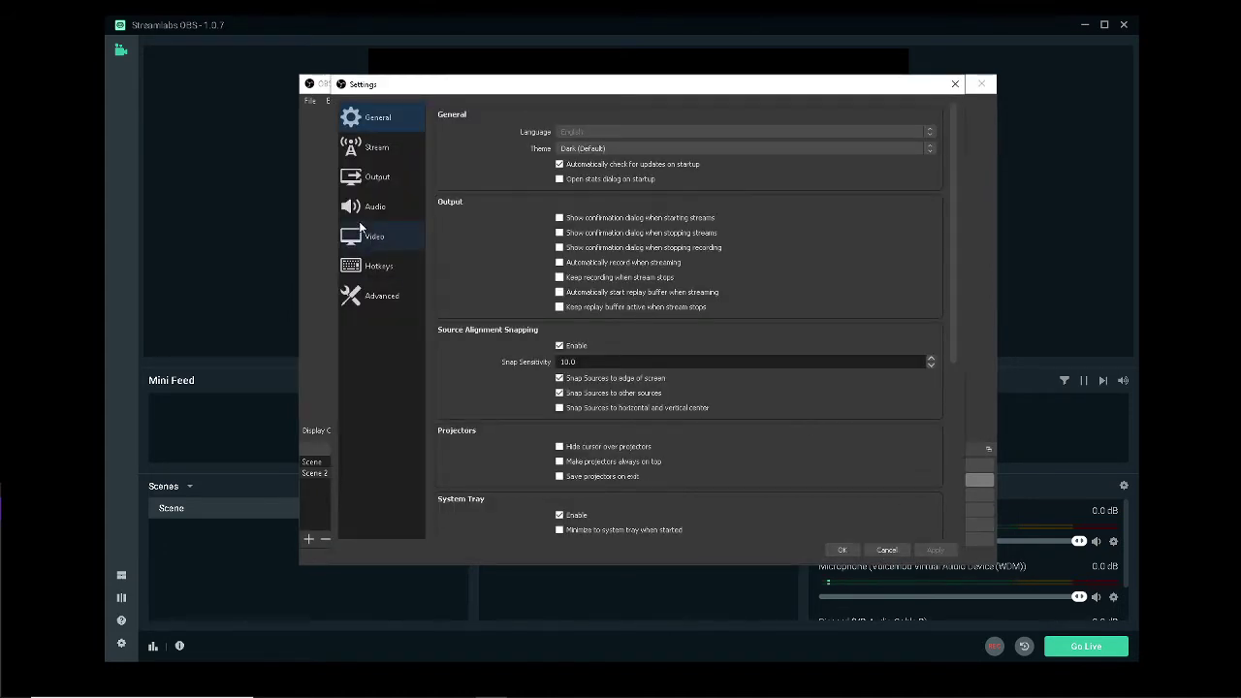
{"action": "left_click", "coordinate": [388, 208]}
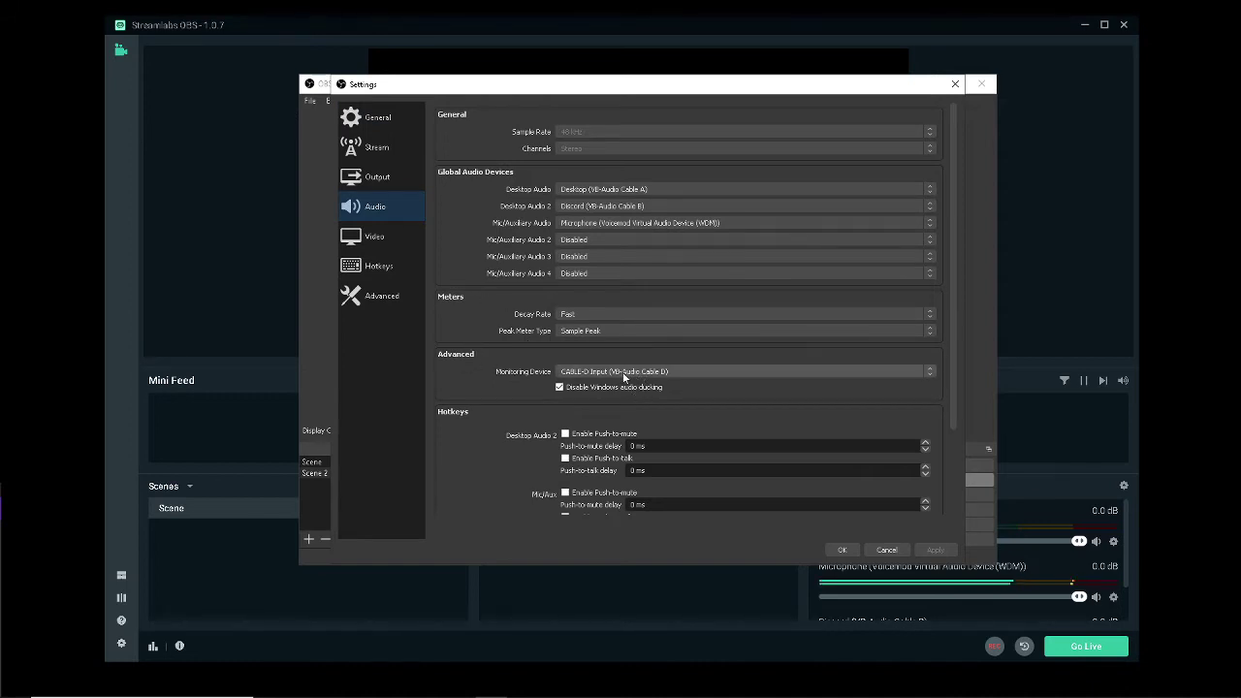
{"action": "left_click", "coordinate": [844, 551]}
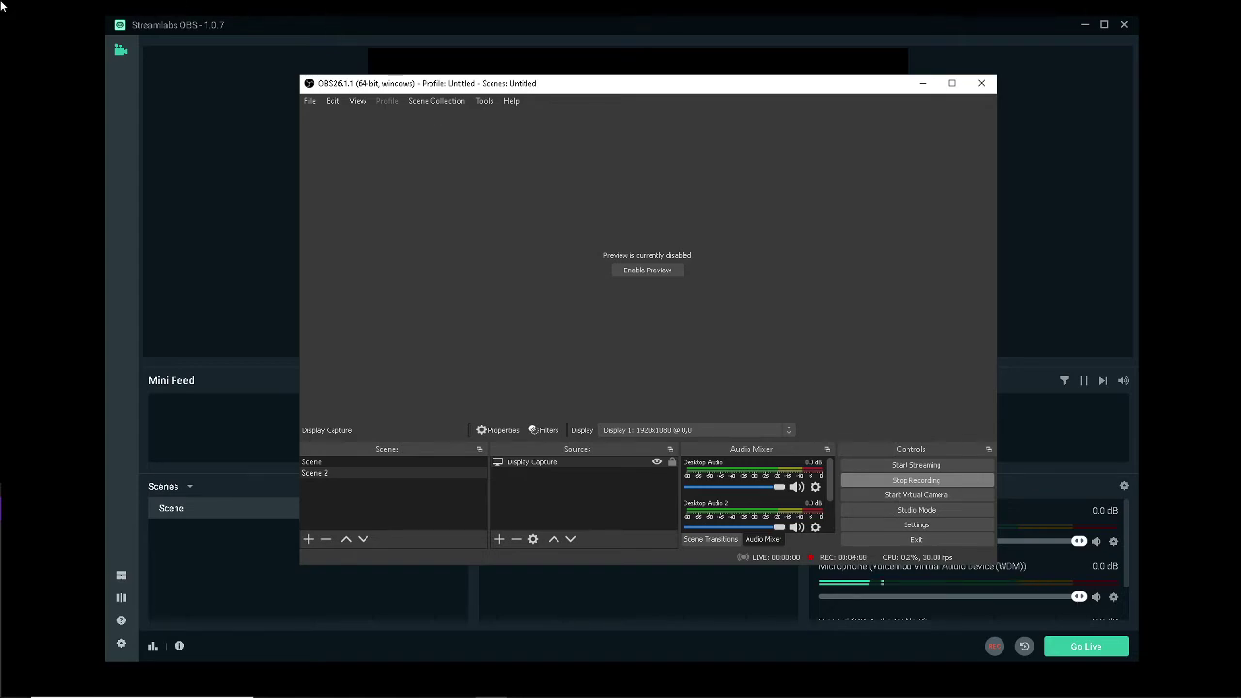
Step: Drag the Voicemeeter Banana window onto the screen, then shift it right and down to uncover OBS
{"action": "left_click_drag", "start_coordinate": [0, 61], "coordinate": [636, 60]}
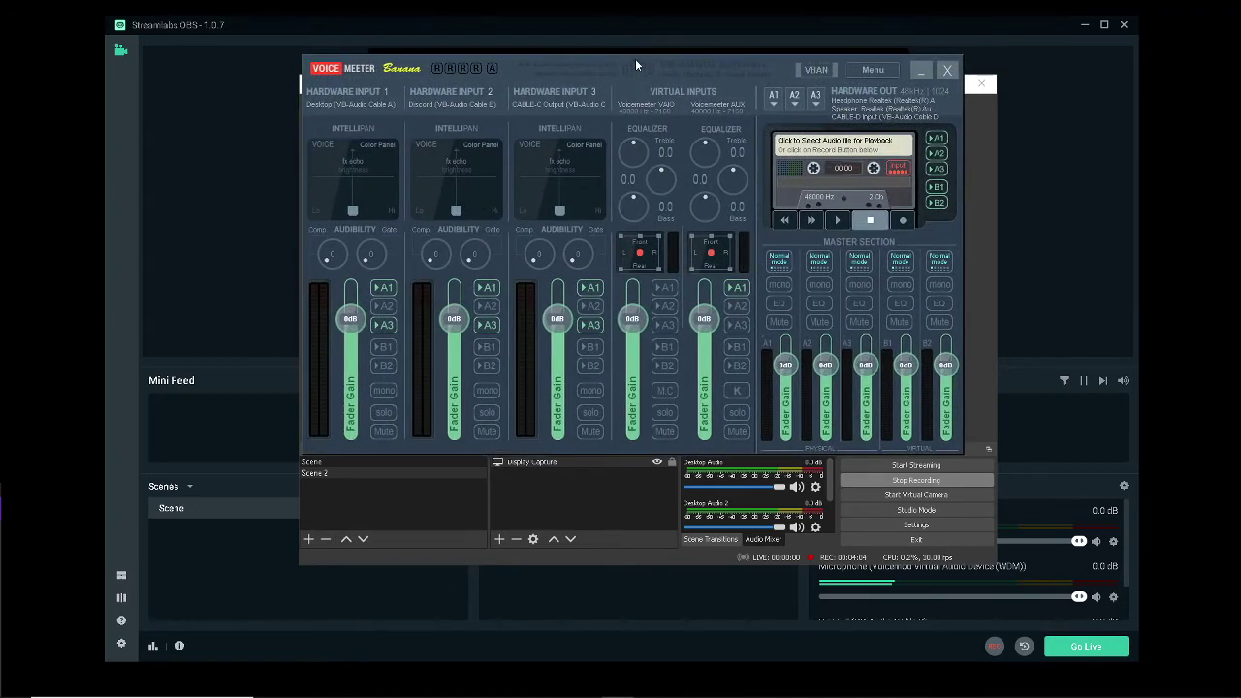
{"action": "left_click_drag", "start_coordinate": [658, 61], "coordinate": [916, 125]}
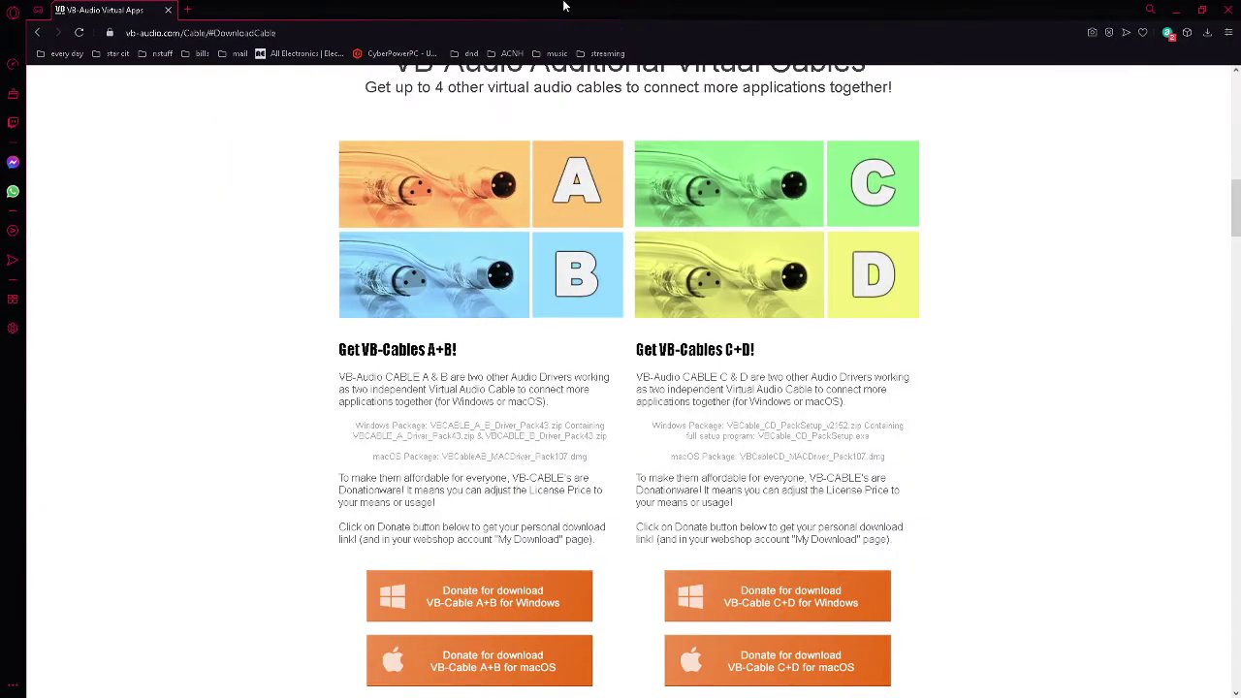
{"action": "scroll", "coordinate": [598, 168], "scroll_direction": "up", "scroll_amount": 12}
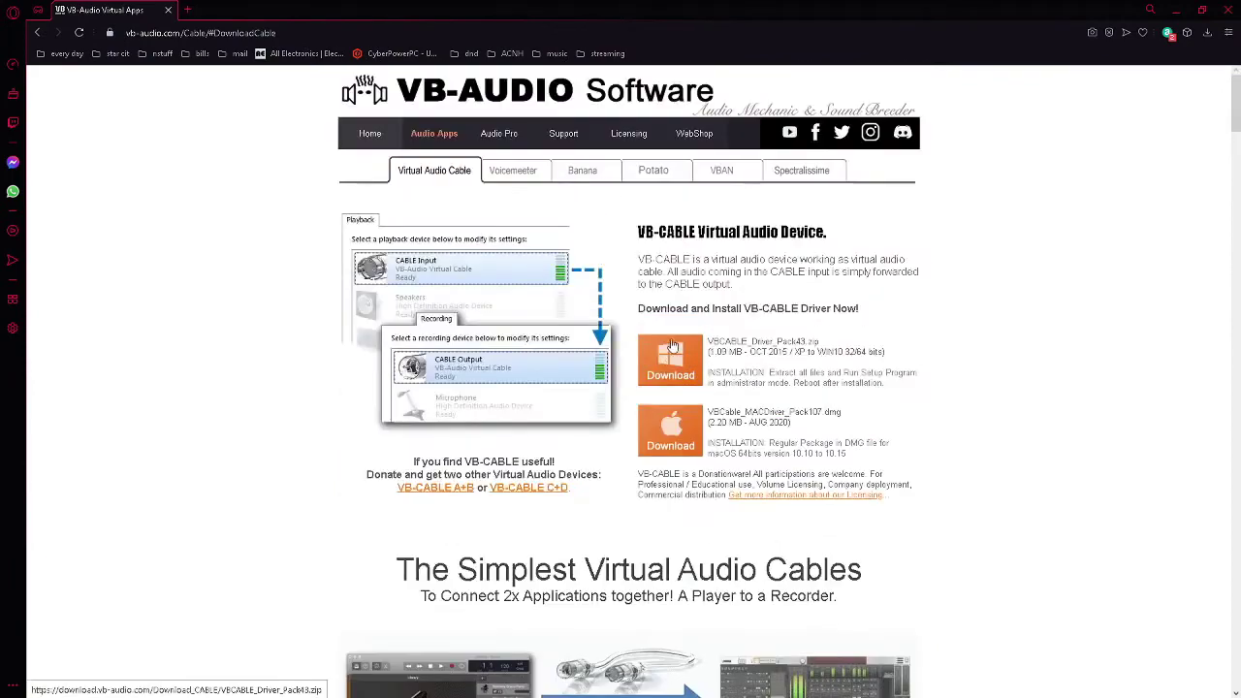
{"action": "left_click", "coordinate": [584, 170]}
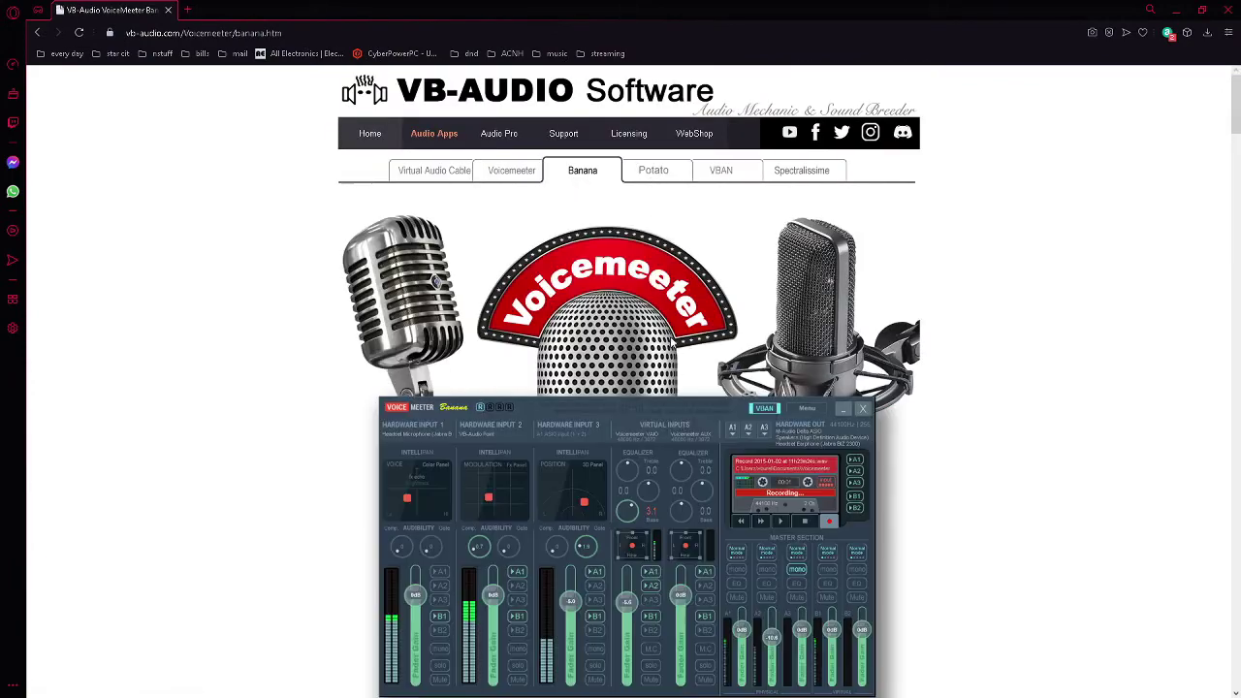
{"action": "scroll", "coordinate": [683, 478], "scroll_direction": "down", "scroll_amount": 2}
{"action": "scroll", "coordinate": [683, 478], "scroll_direction": "up", "scroll_amount": 2}
{"action": "left_click", "coordinate": [648, 173]}
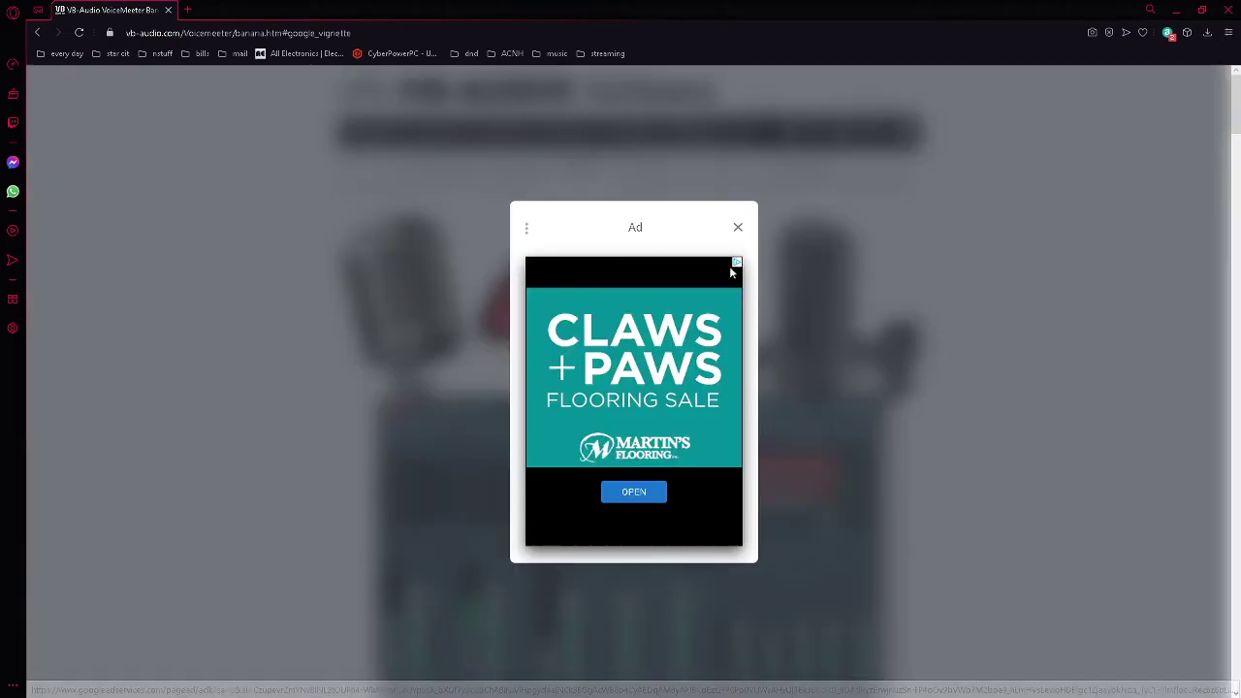
{"action": "left_click", "coordinate": [738, 228]}
{"action": "scroll", "coordinate": [577, 211], "scroll_direction": "down", "scroll_amount": 1}
{"action": "scroll", "coordinate": [577, 210], "scroll_direction": "up", "scroll_amount": 1}
{"action": "left_click", "coordinate": [519, 174]}
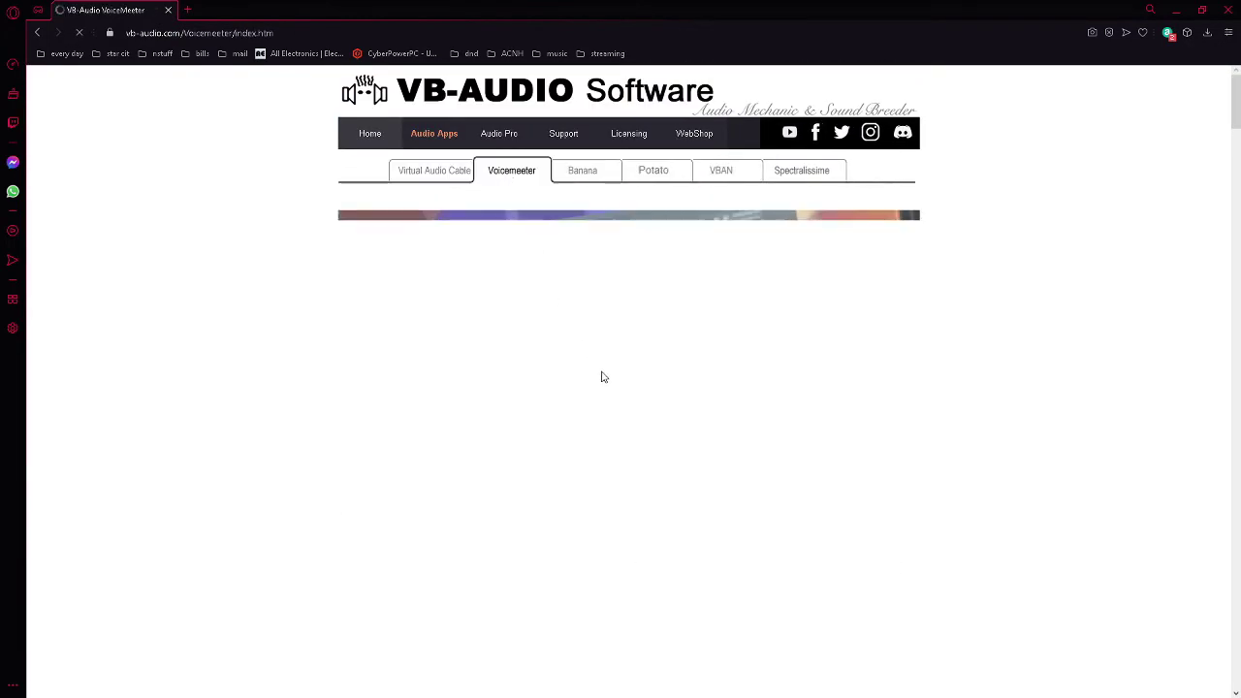
{"action": "scroll", "coordinate": [647, 449], "scroll_direction": "down", "scroll_amount": 1}
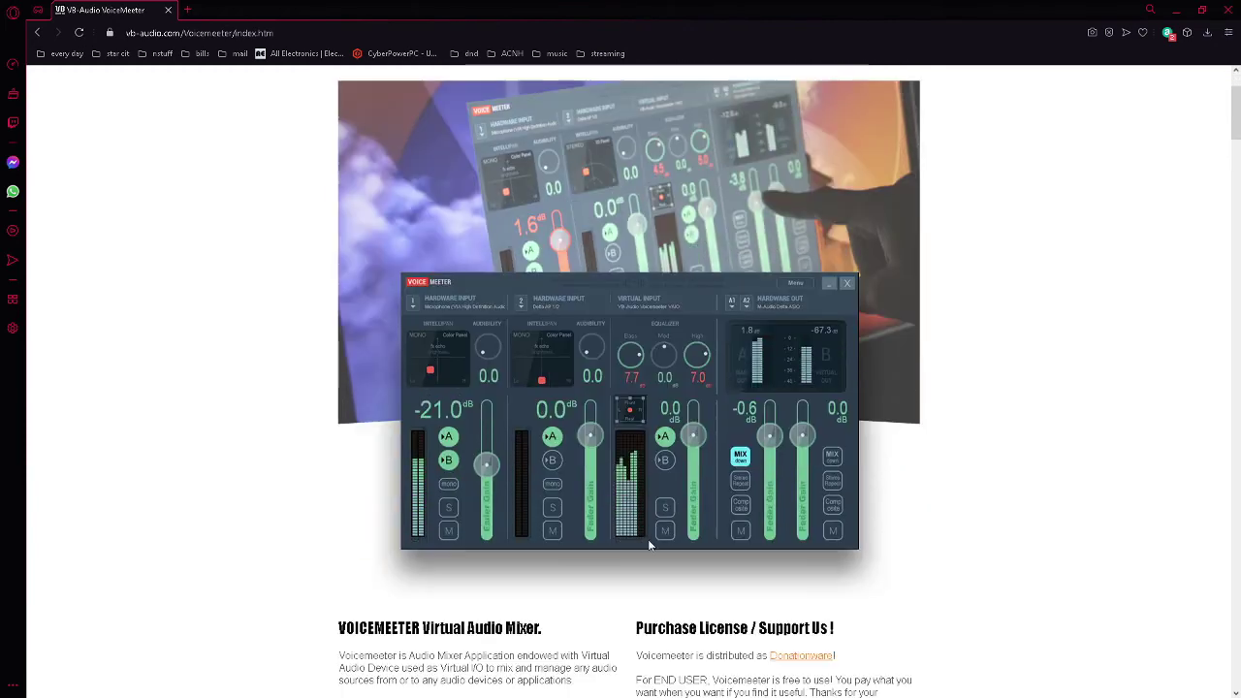
{"action": "scroll", "coordinate": [648, 448], "scroll_direction": "up", "scroll_amount": 1}
{"action": "left_click", "coordinate": [655, 171]}
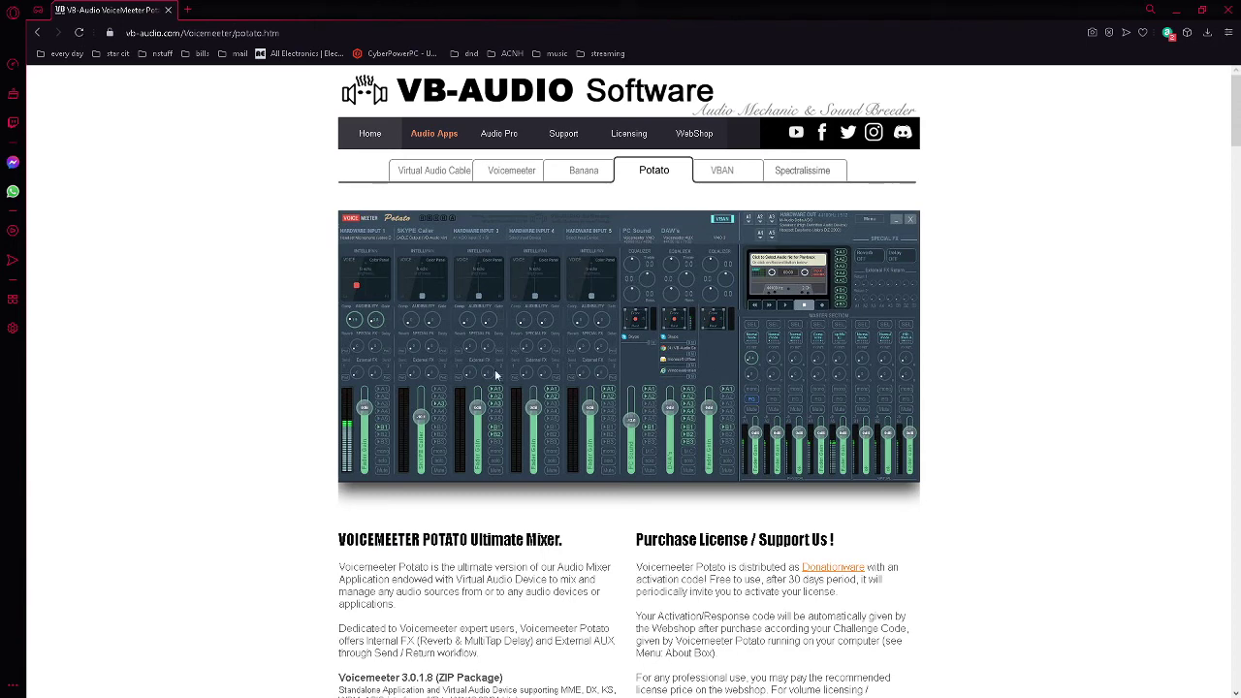
{"action": "left_click", "coordinate": [454, 171]}
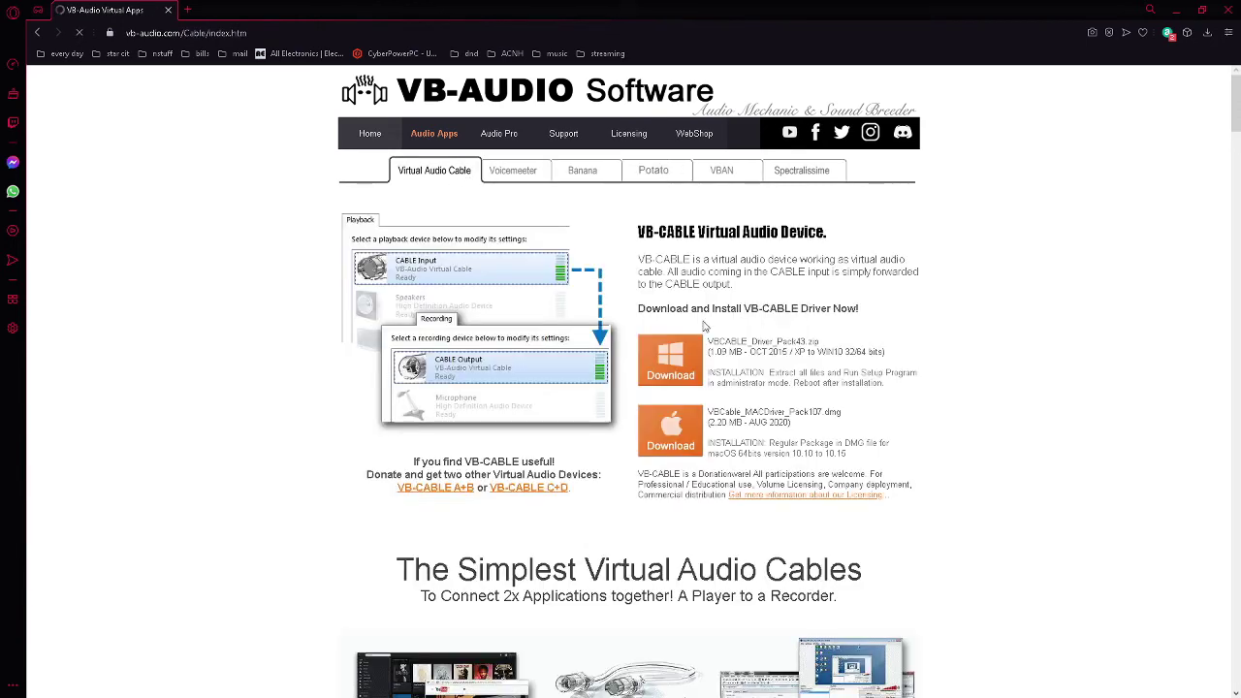
{"action": "scroll", "coordinate": [590, 419], "scroll_direction": "down", "scroll_amount": 2}
{"action": "scroll", "coordinate": [591, 419], "scroll_direction": "up", "scroll_amount": 2}
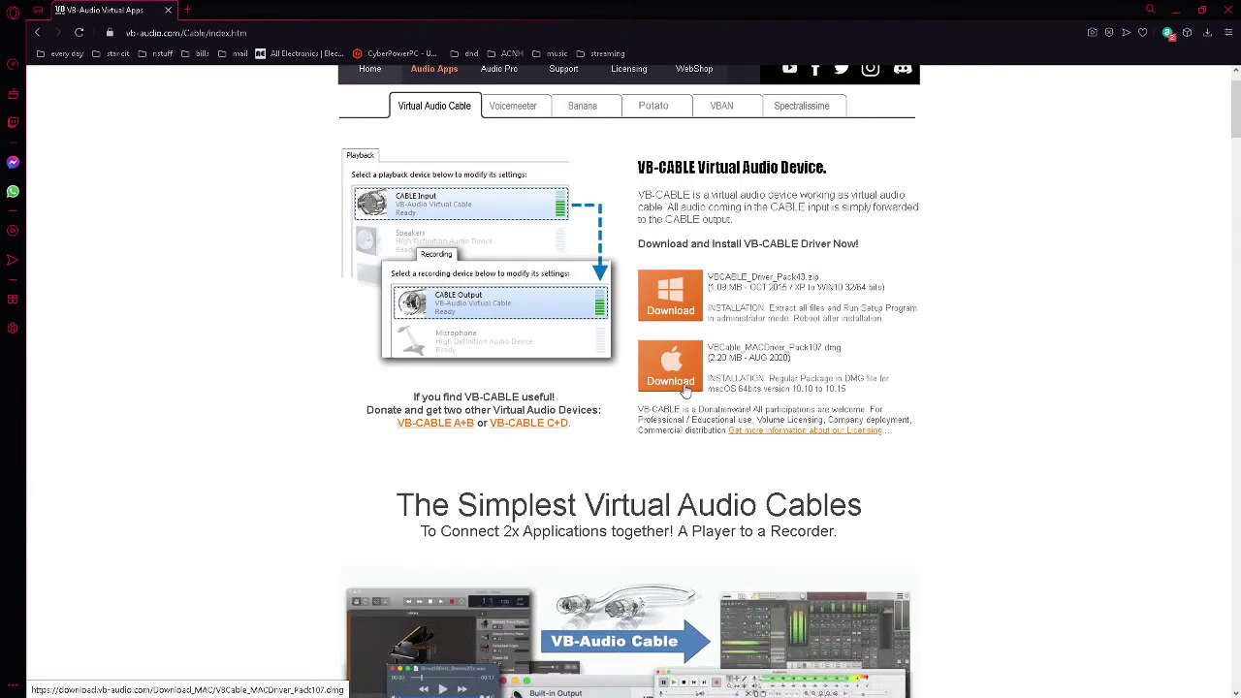
{"action": "scroll", "coordinate": [685, 388], "scroll_direction": "down", "scroll_amount": 10}
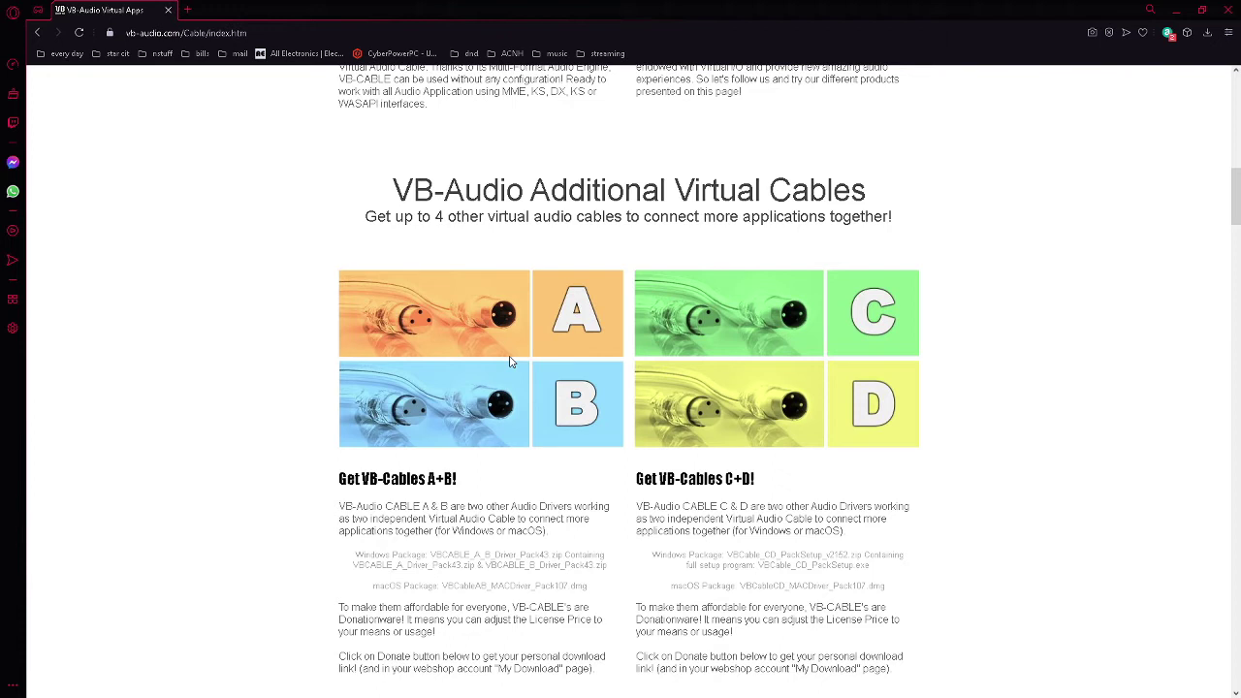
{"action": "scroll", "coordinate": [511, 361], "scroll_direction": "up", "scroll_amount": 10}
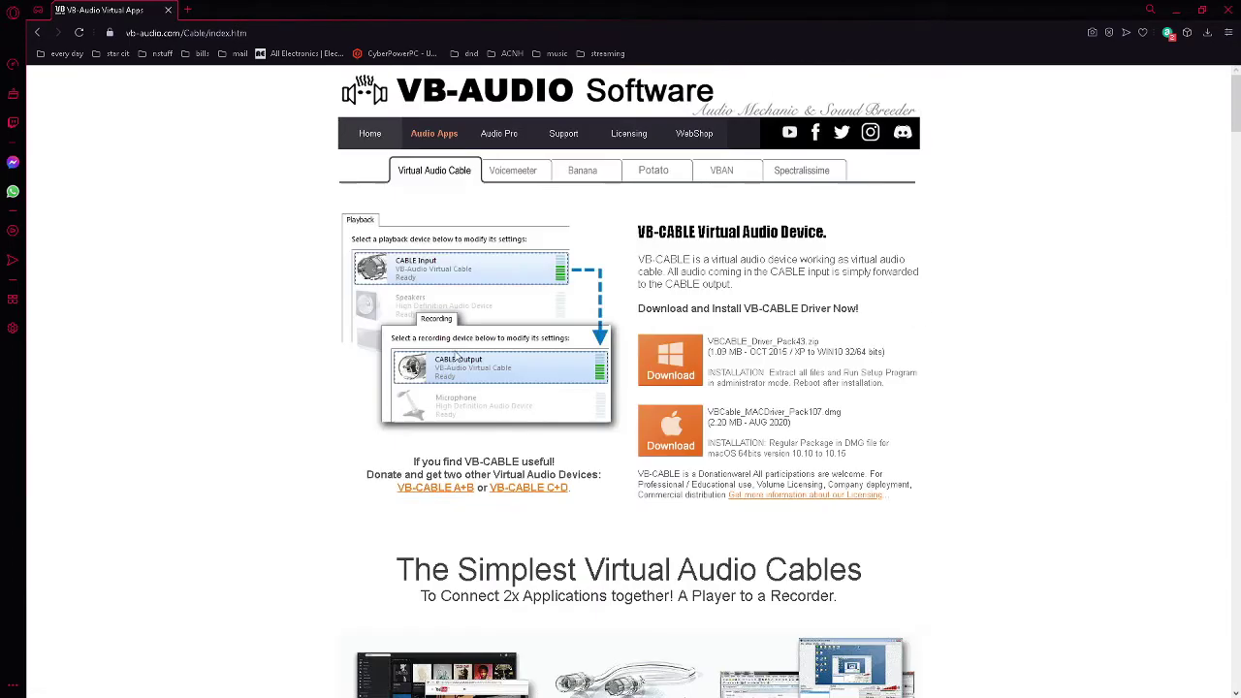
Step: Minimize the browser, move Voicemeeter over OBS, and confirm inputs 1–3 stay on Desktop, Discord, CABLE-C Output
{"action": "double_click", "coordinate": [409, 6]}
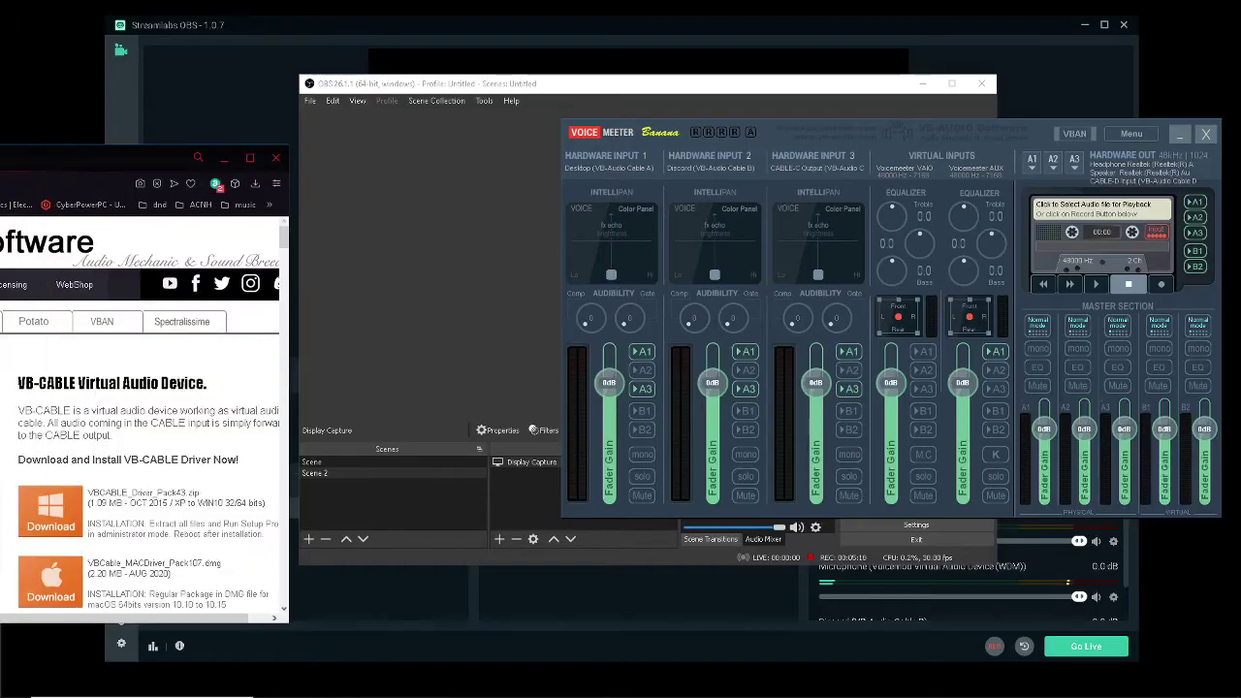
{"action": "left_click_drag", "start_coordinate": [868, 132], "coordinate": [681, 146]}
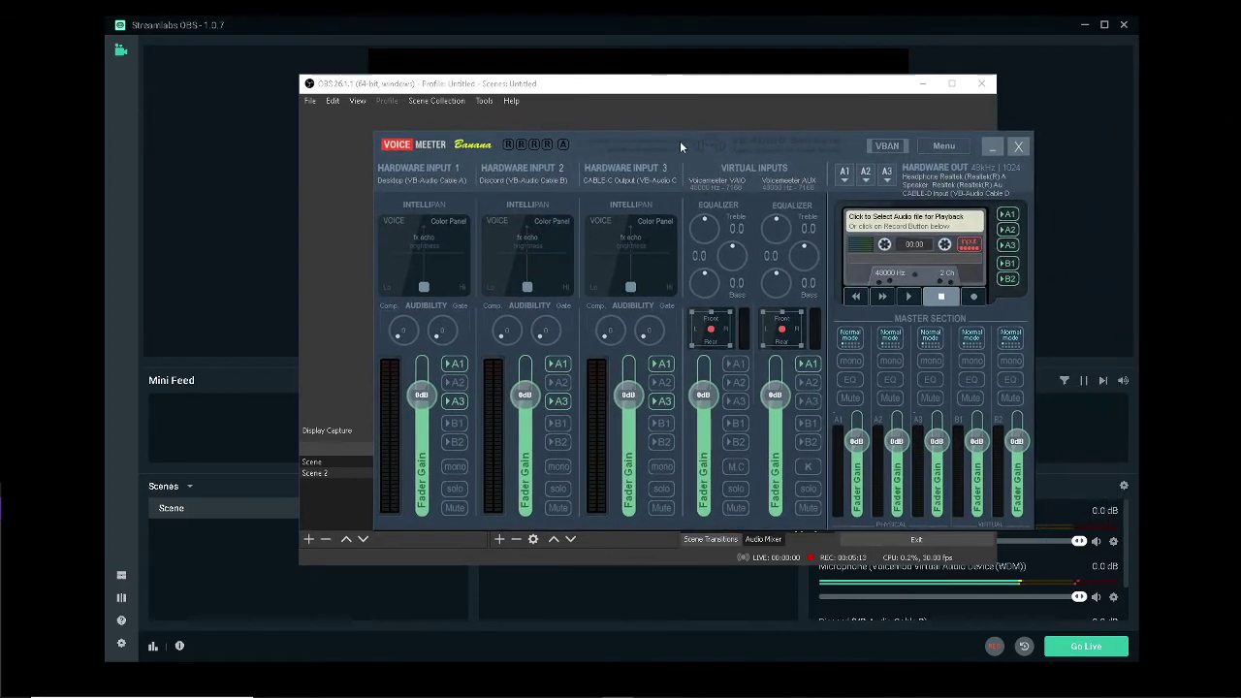
{"action": "left_click", "coordinate": [401, 166]}
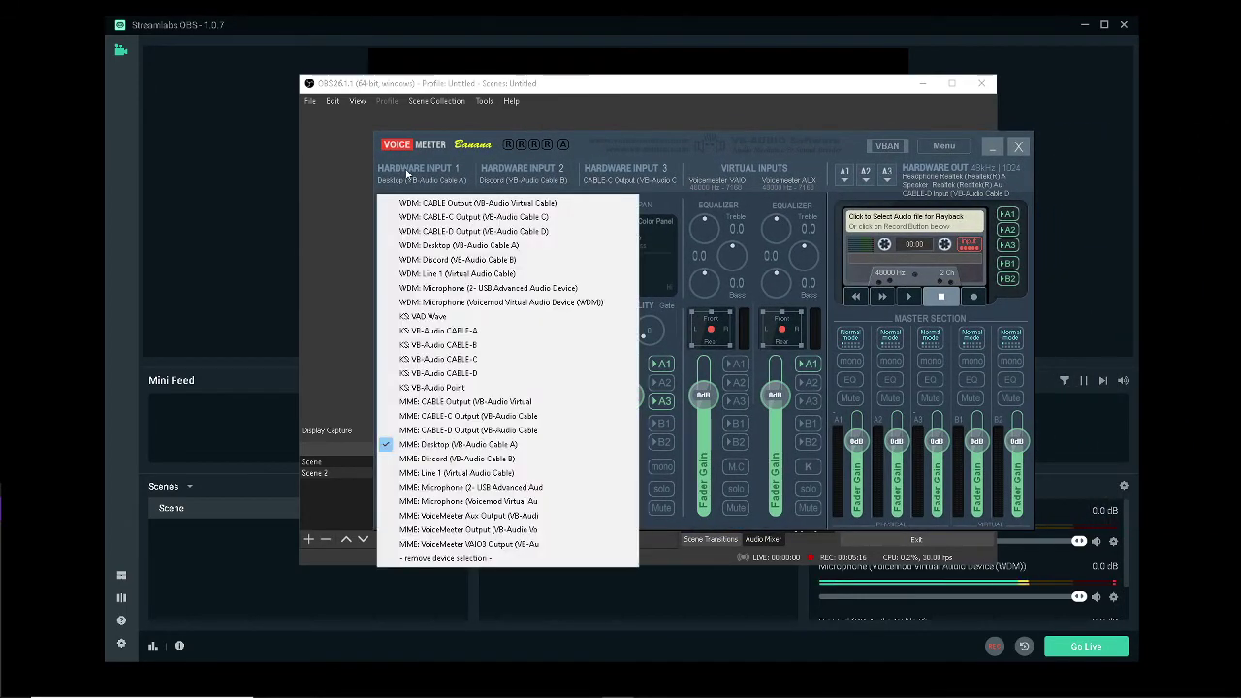
{"action": "left_click", "coordinate": [533, 176]}
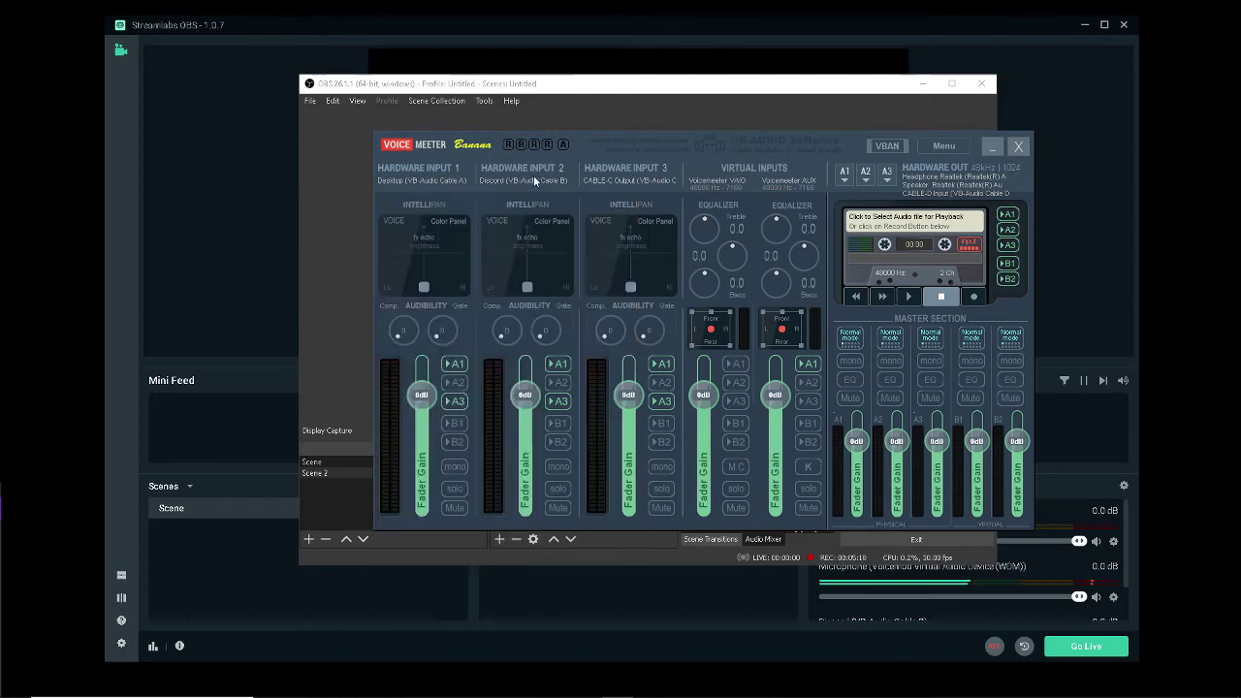
{"action": "left_click", "coordinate": [533, 175]}
{"action": "left_click", "coordinate": [626, 173]}
{"action": "left_click", "coordinate": [625, 173]}
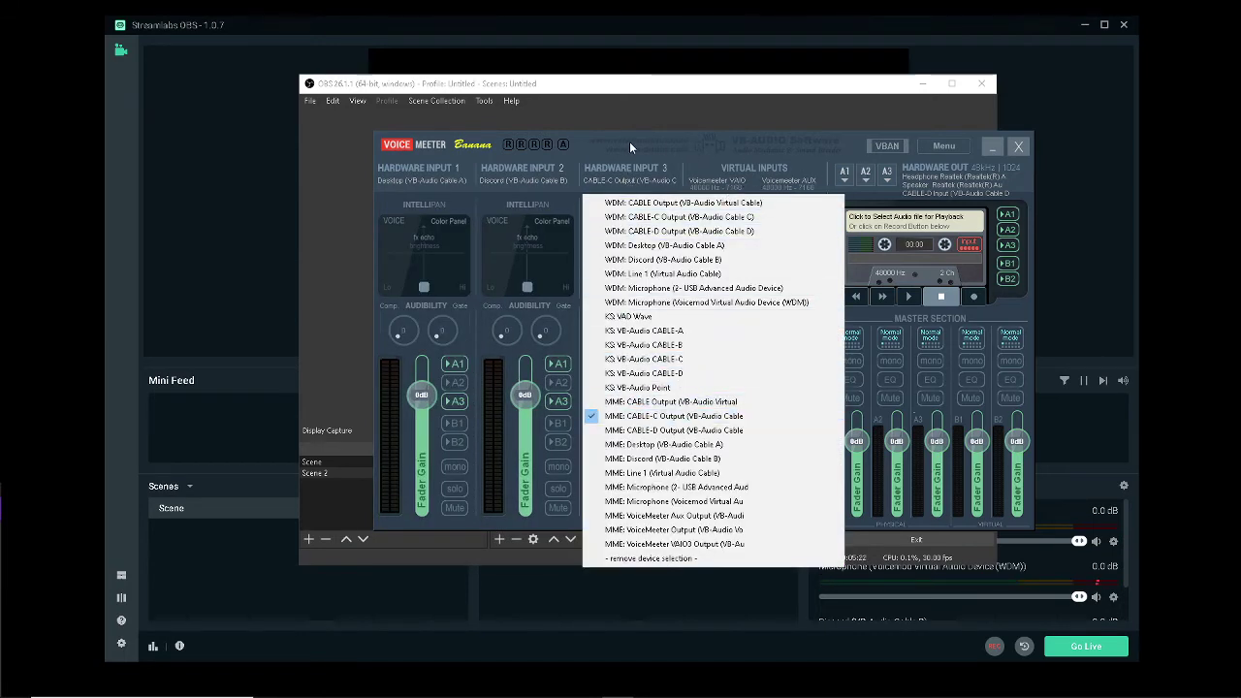
{"action": "left_click", "coordinate": [660, 181]}
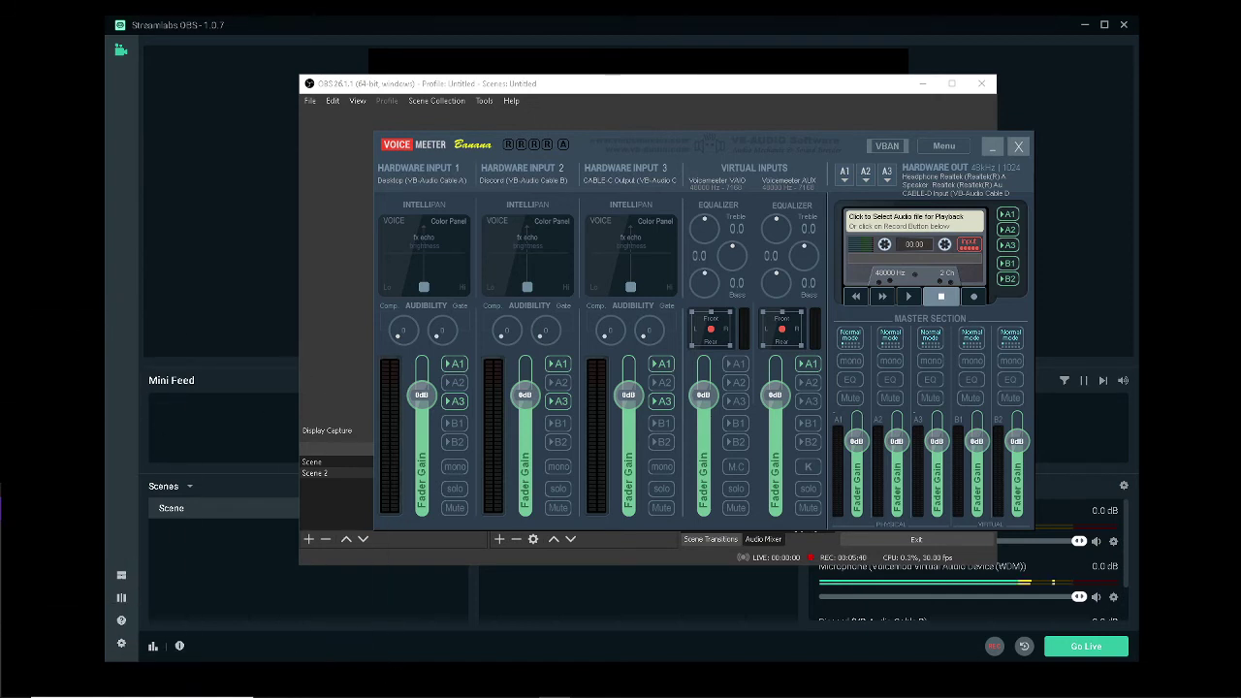
Step: Open Windows Sound settings from the tray and keep the output on Desktop (VB-Audio Cable A)
{"action": "mouse_move", "coordinate": [1149, 691]}
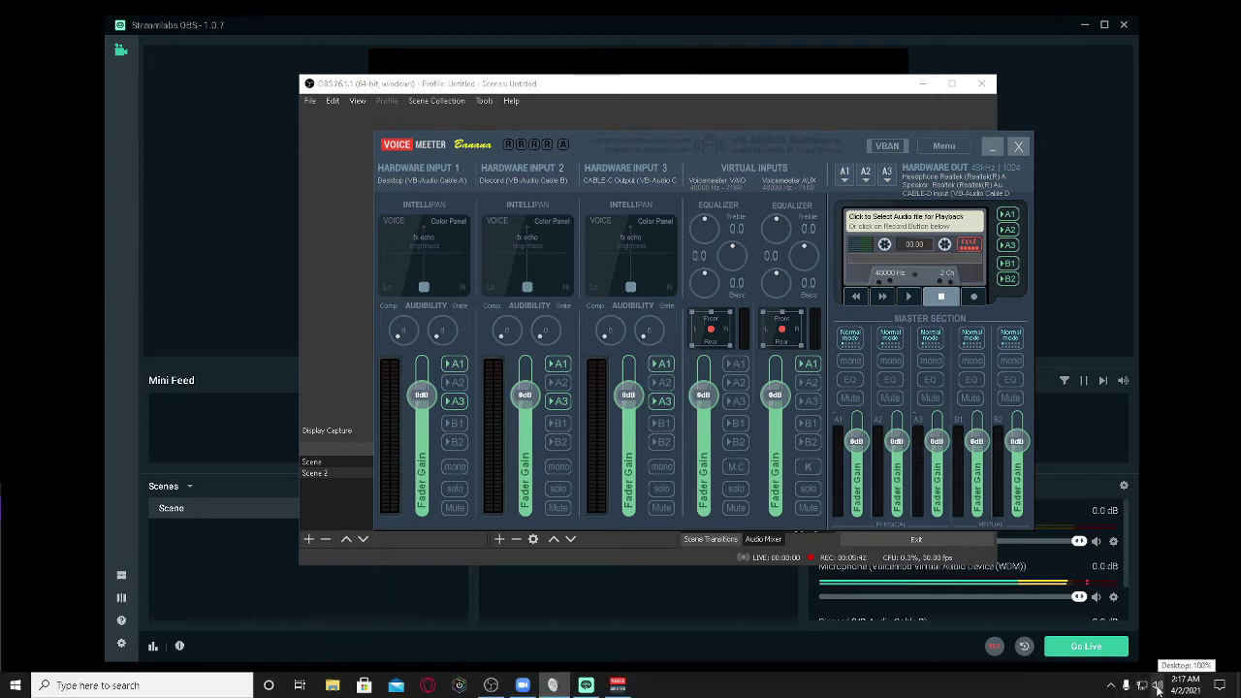
{"action": "right_click", "coordinate": [1158, 686]}
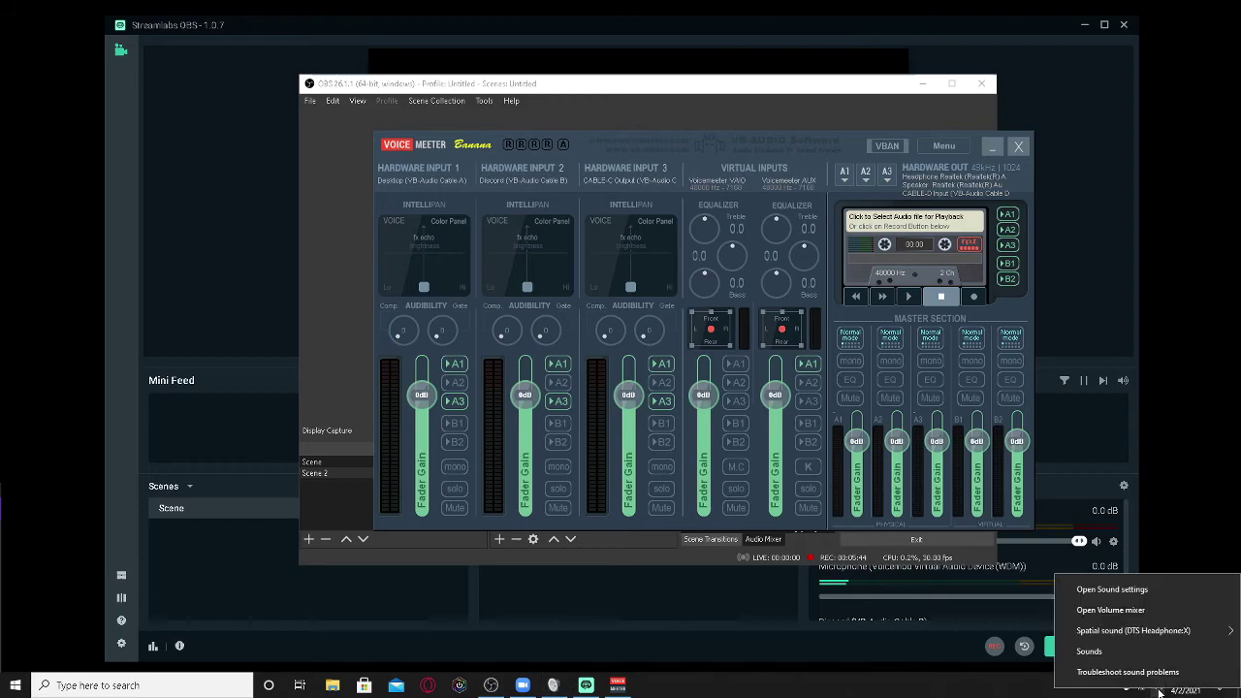
{"action": "left_click", "coordinate": [1175, 612]}
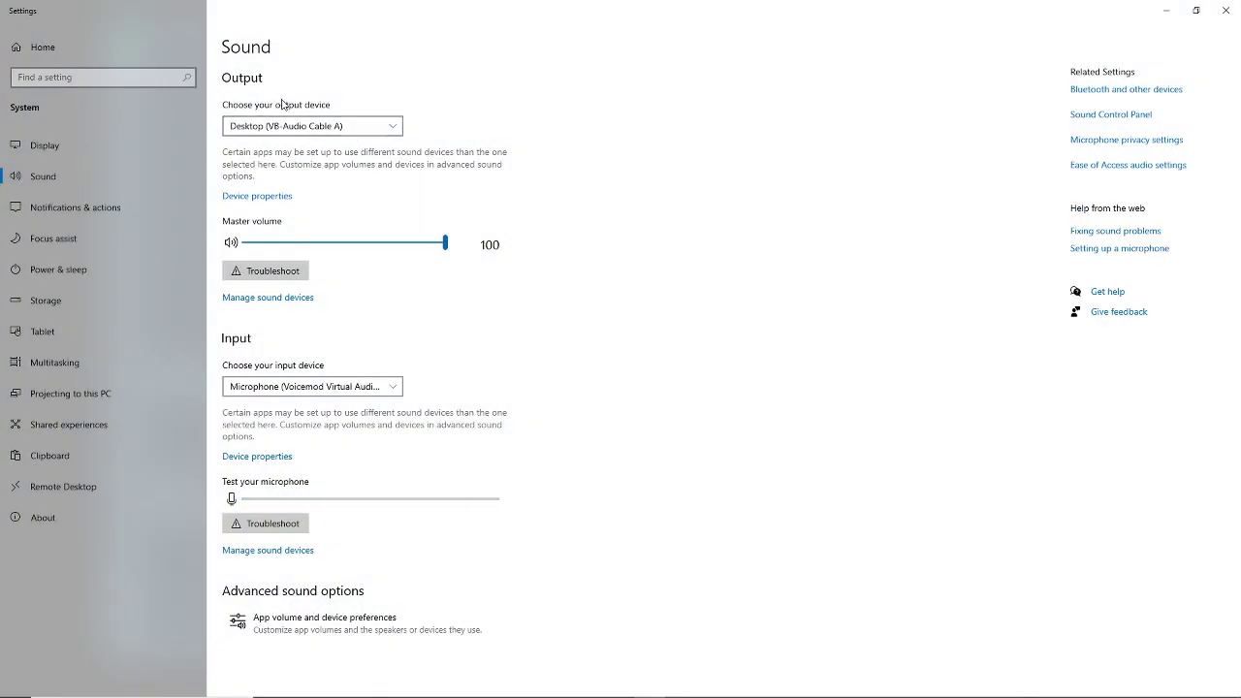
{"action": "left_click", "coordinate": [298, 120]}
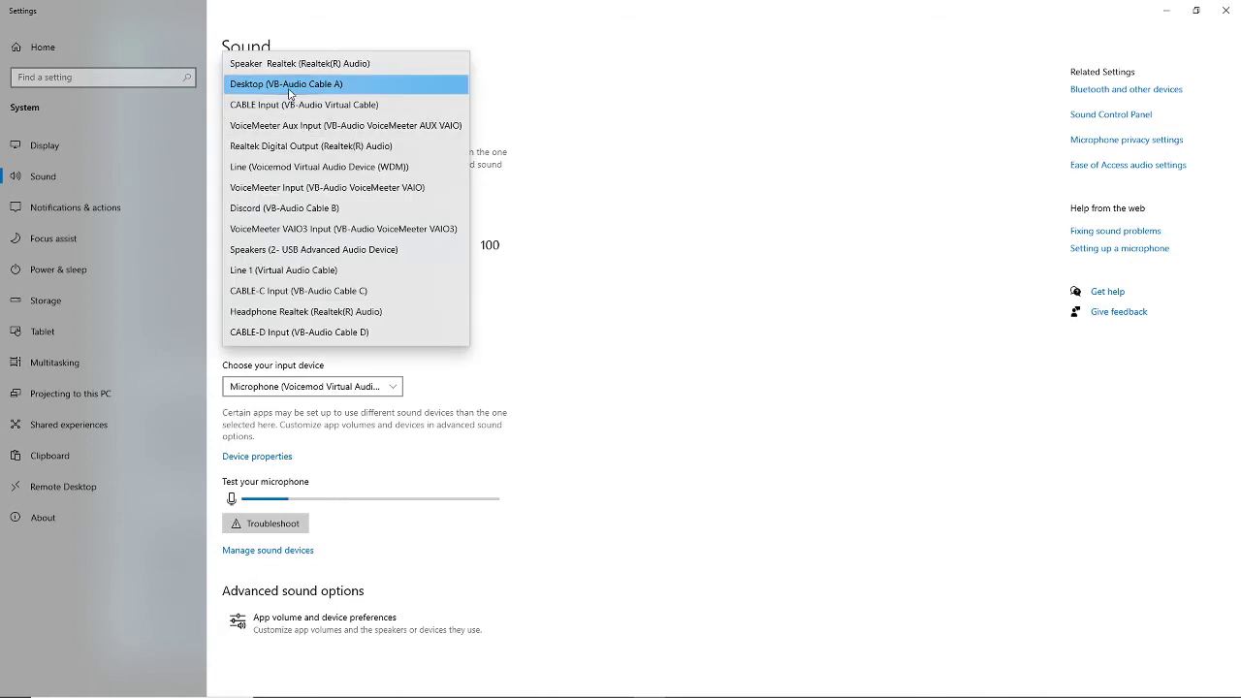
{"action": "left_click", "coordinate": [292, 92]}
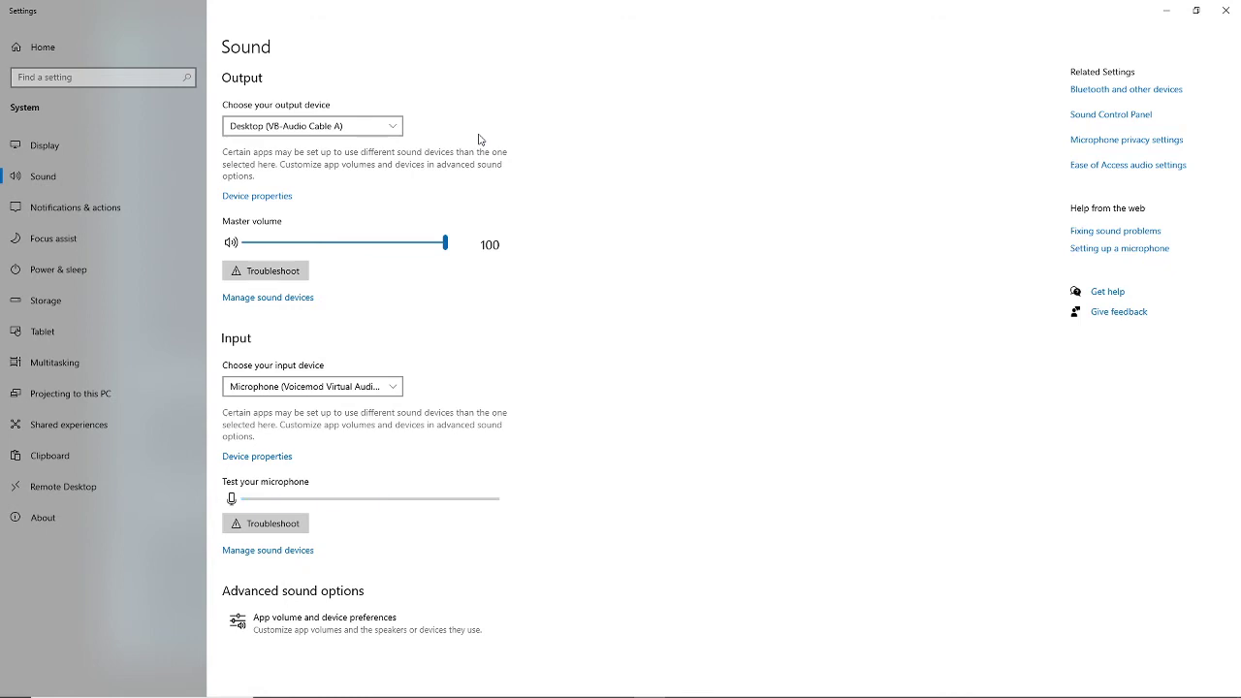
Step: In App volume and device preferences, set both Discord entries' output to Discord (VB-Audio Cable B)
{"action": "left_click", "coordinate": [321, 632]}
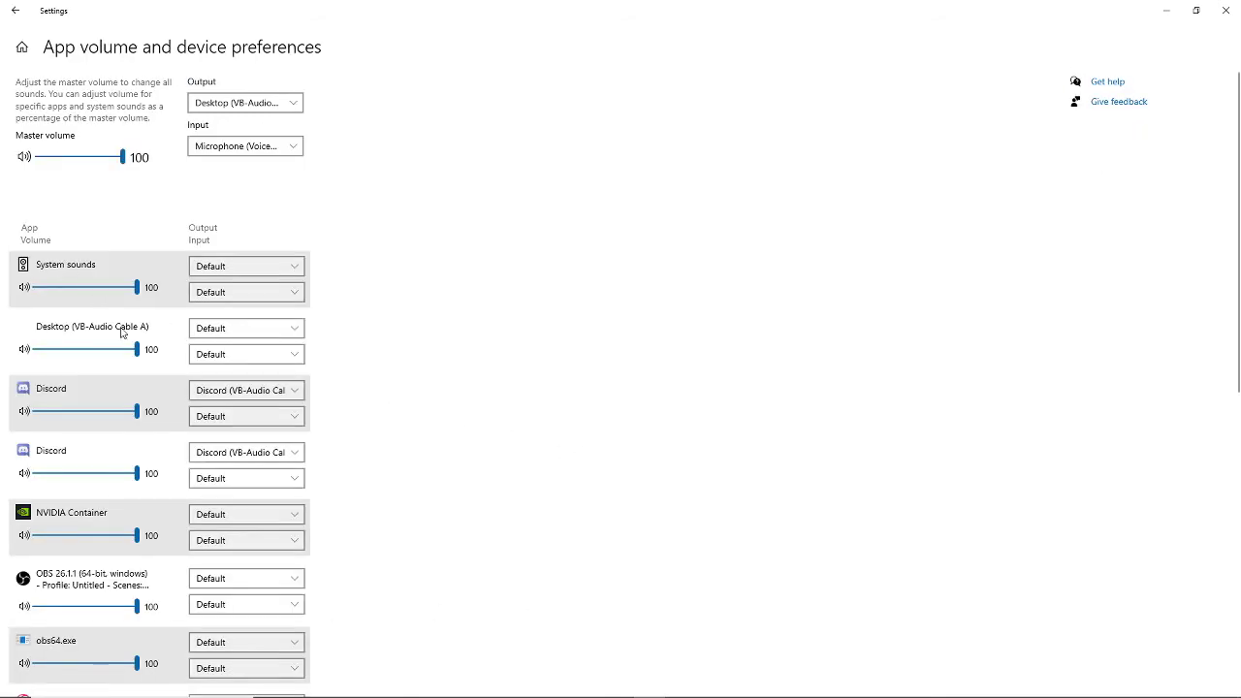
{"action": "scroll", "coordinate": [107, 322], "scroll_direction": "down", "scroll_amount": 3}
{"action": "scroll", "coordinate": [49, 291], "scroll_direction": "down", "scroll_amount": 3}
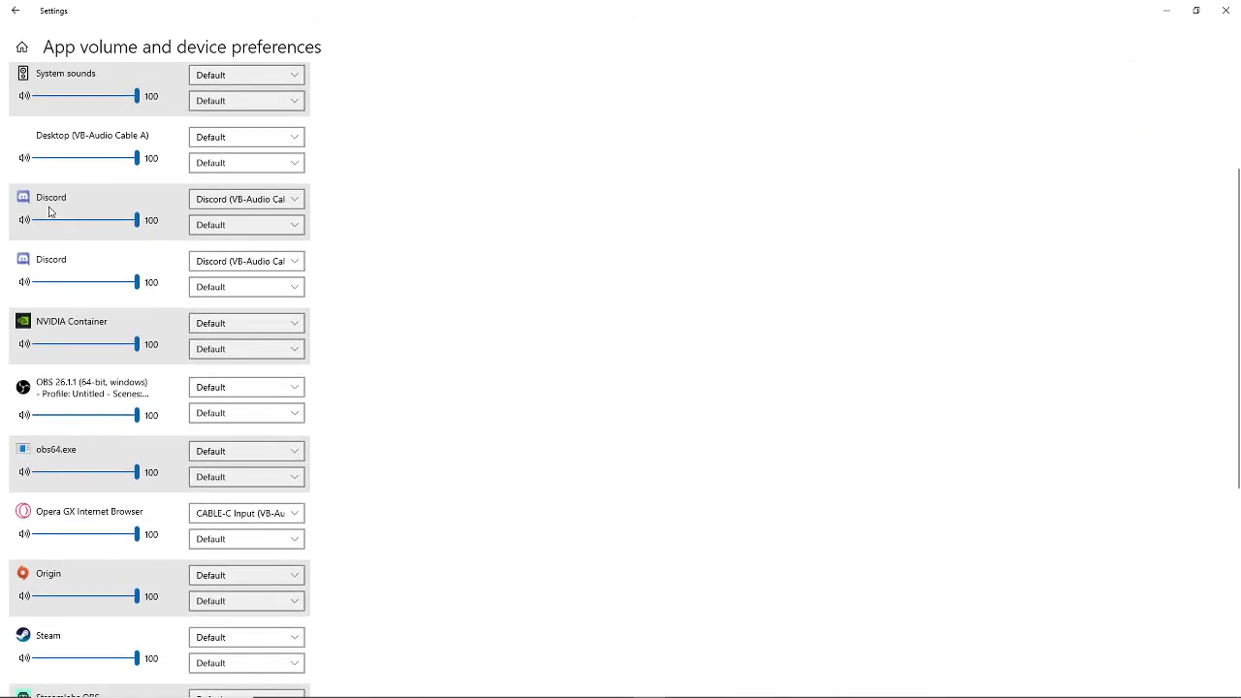
{"action": "scroll", "coordinate": [223, 215], "scroll_direction": "up", "scroll_amount": 5}
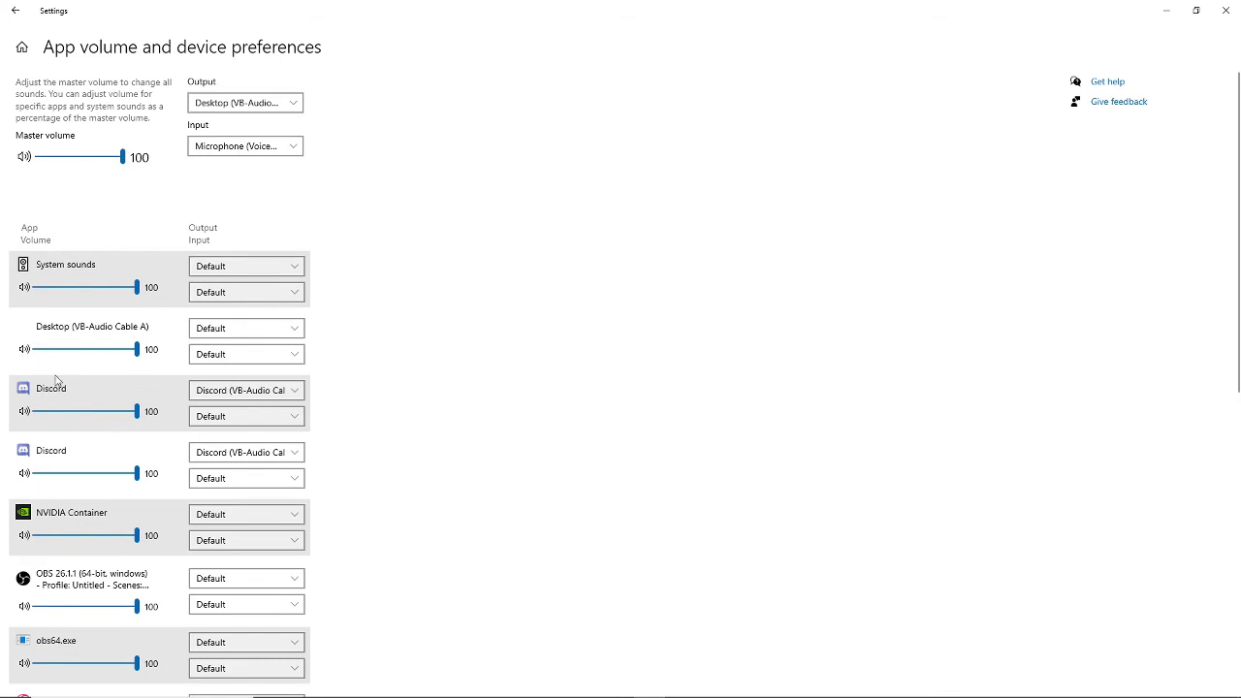
{"action": "scroll", "coordinate": [97, 378], "scroll_direction": "down", "scroll_amount": 2}
{"action": "left_click", "coordinate": [233, 304]}
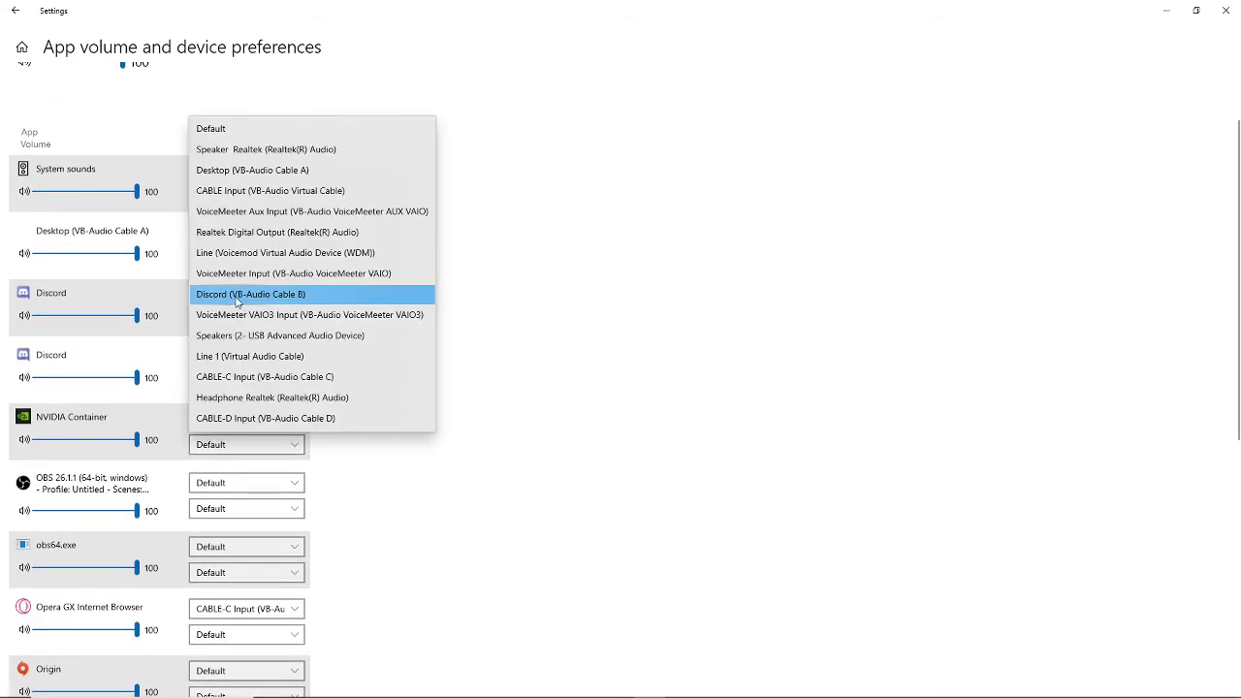
{"action": "left_click", "coordinate": [237, 296]}
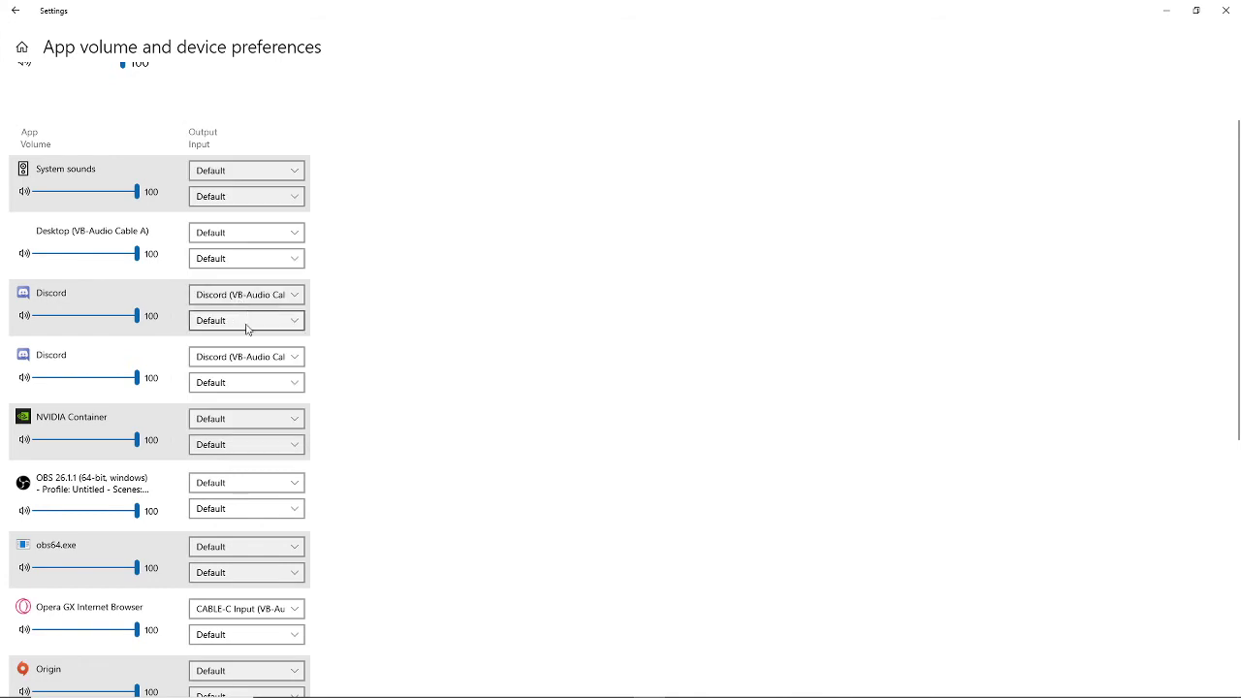
{"action": "left_click", "coordinate": [298, 357]}
{"action": "left_click", "coordinate": [299, 358]}
Step: Scroll through the app list to review the other apps' devices, including Opera GX on CABLE-C Input
{"action": "scroll", "coordinate": [146, 378], "scroll_direction": "down", "scroll_amount": 3}
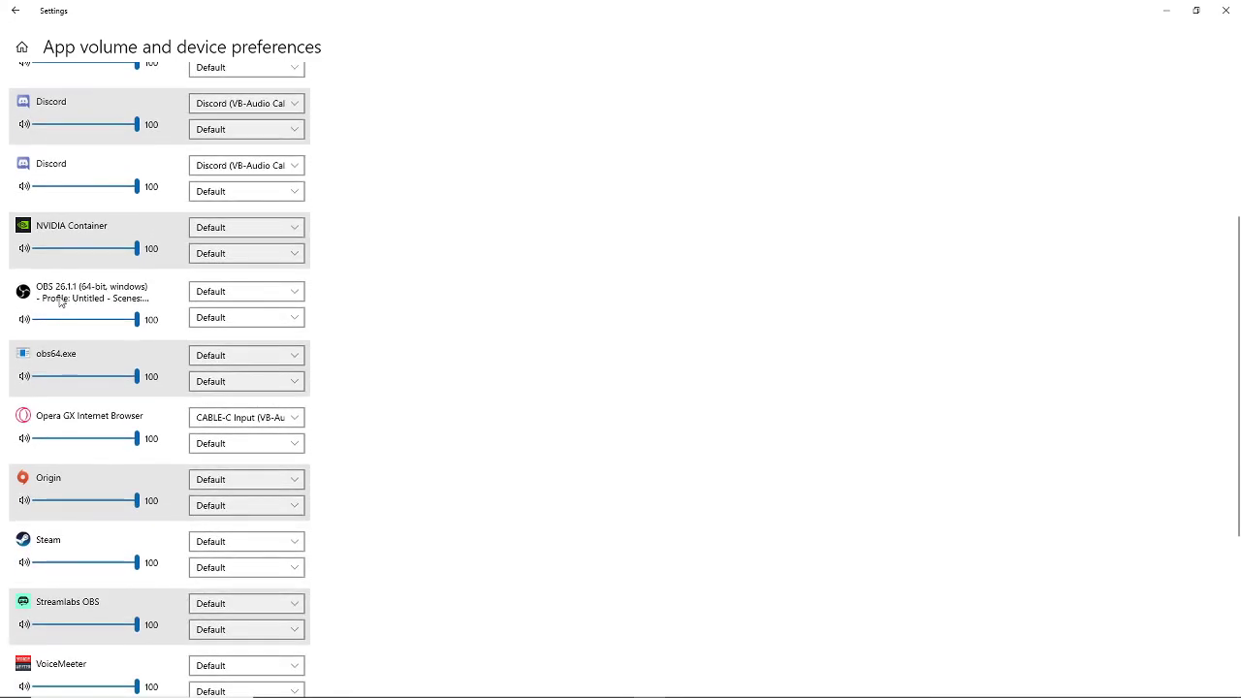
{"action": "scroll", "coordinate": [68, 310], "scroll_direction": "down", "scroll_amount": 2}
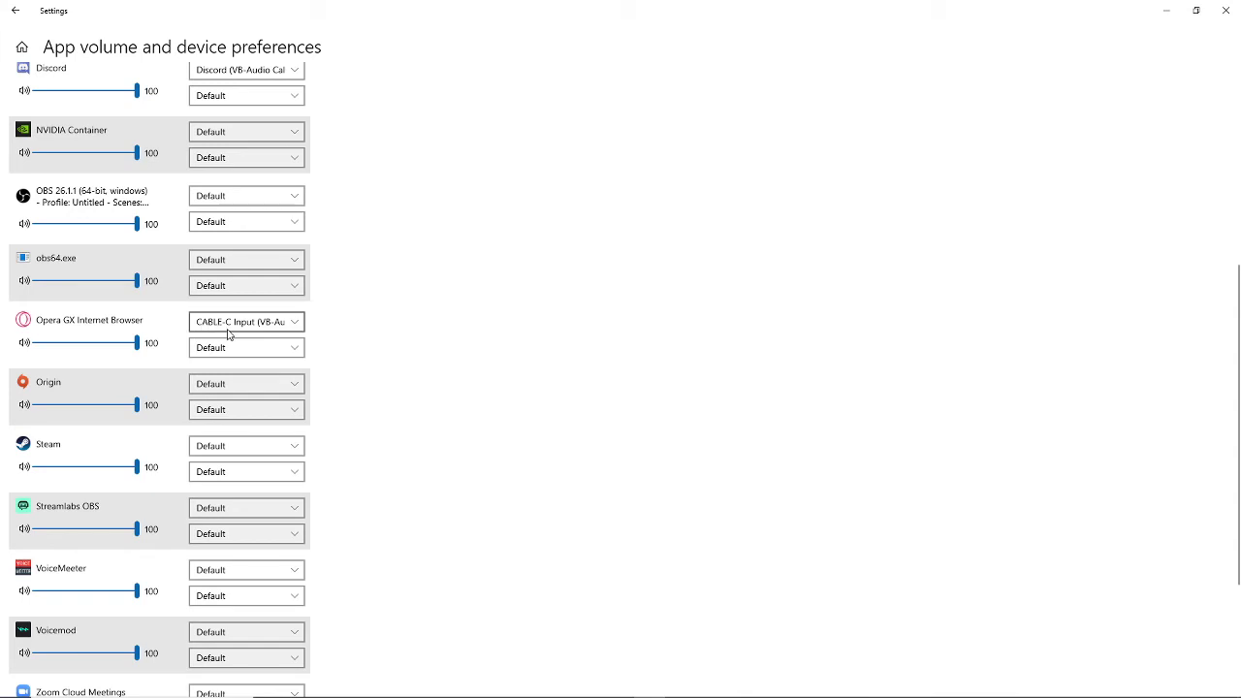
{"action": "scroll", "coordinate": [229, 334], "scroll_direction": "down", "scroll_amount": 3}
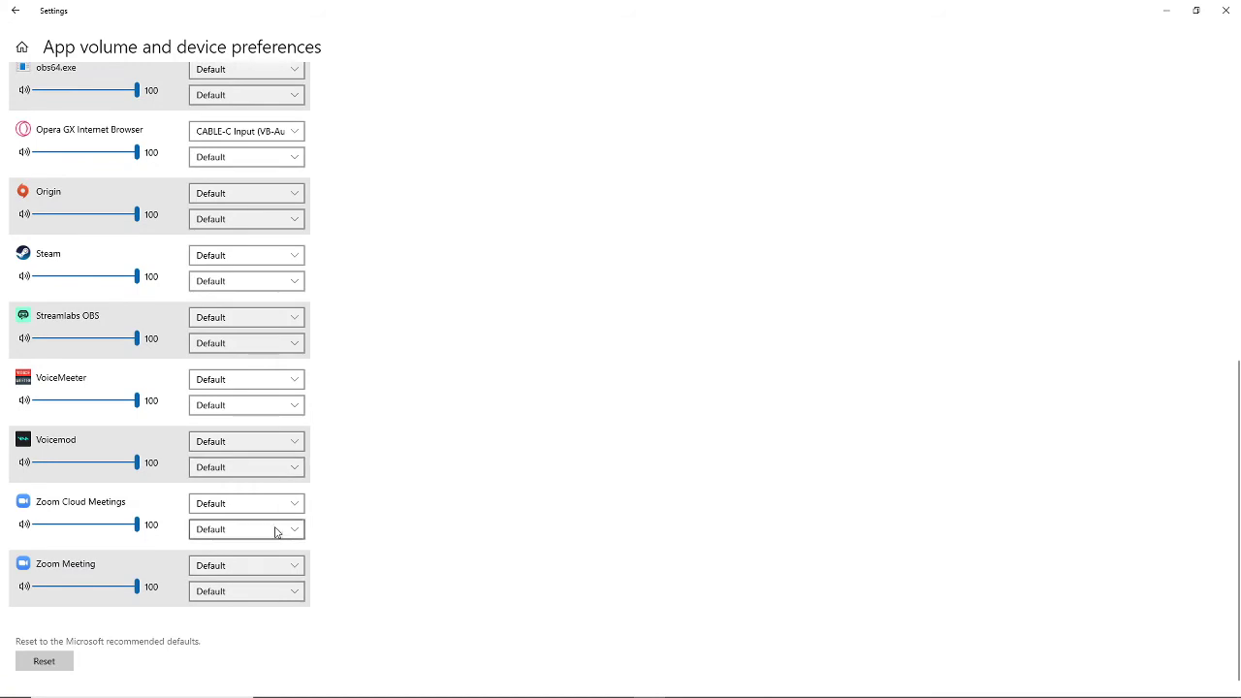
{"action": "scroll", "coordinate": [276, 531], "scroll_direction": "up", "scroll_amount": 10}
{"action": "scroll", "coordinate": [283, 512], "scroll_direction": "down", "scroll_amount": 2}
{"action": "scroll", "coordinate": [271, 474], "scroll_direction": "up", "scroll_amount": 2}
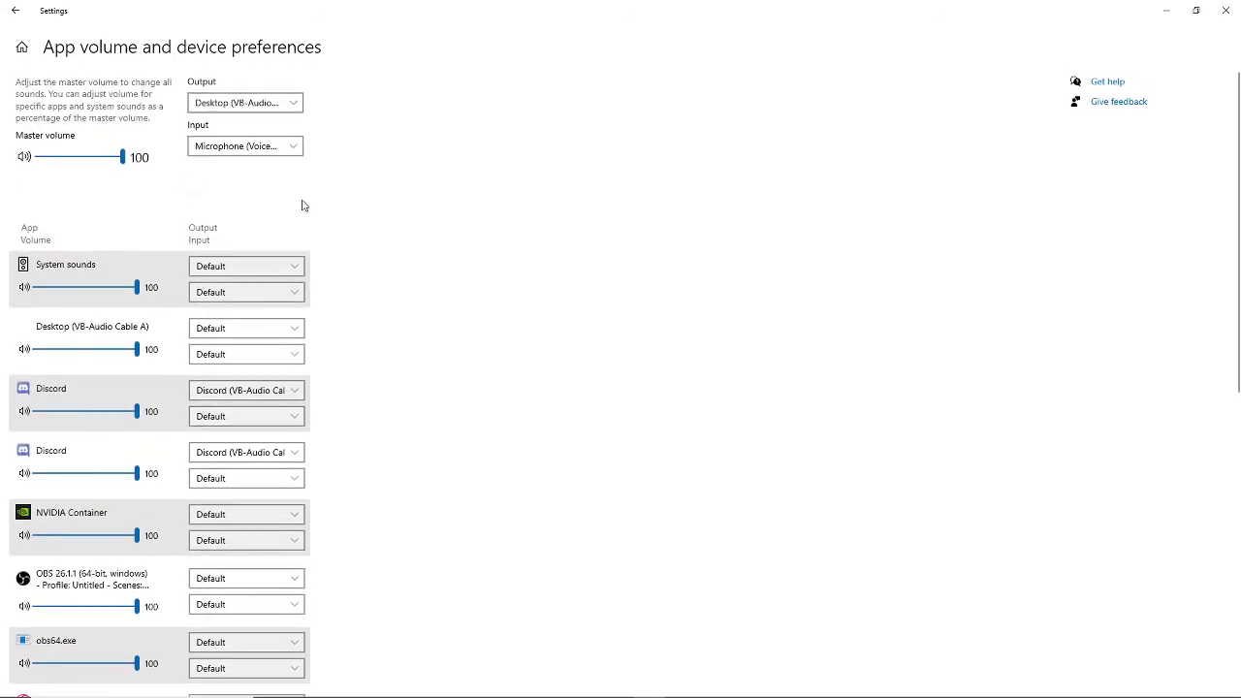
{"action": "scroll", "coordinate": [242, 378], "scroll_direction": "down", "scroll_amount": 10}
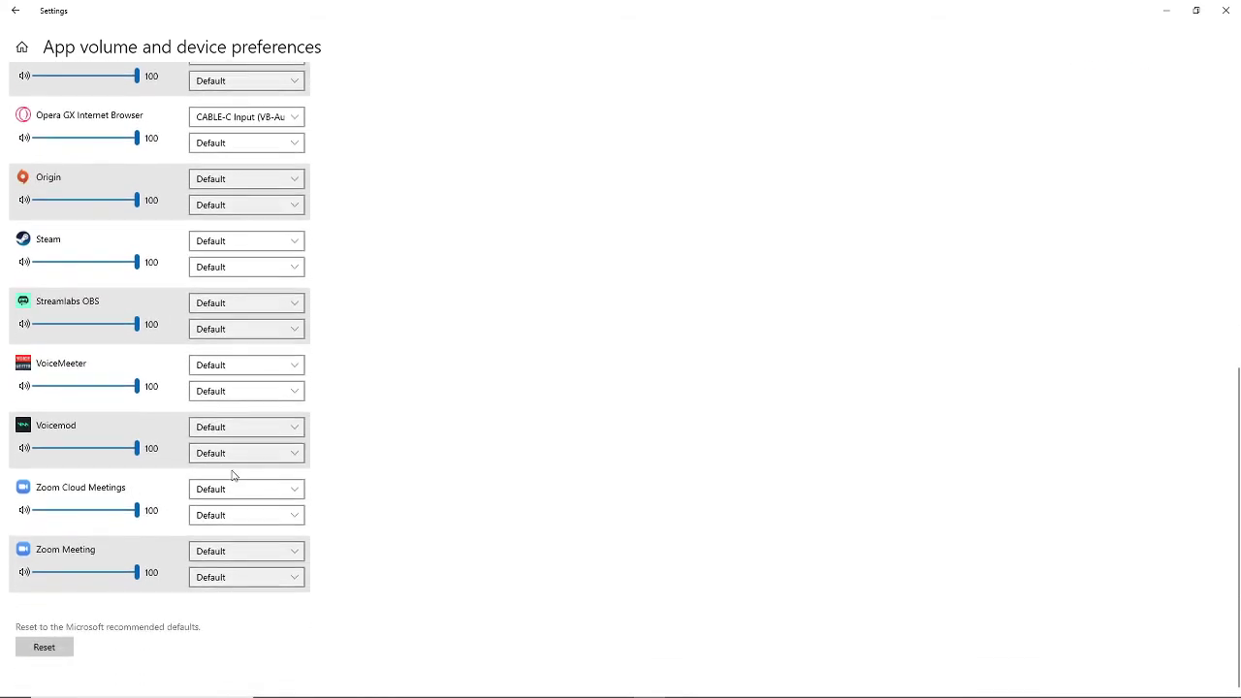
{"action": "scroll", "coordinate": [232, 473], "scroll_direction": "up", "scroll_amount": 10}
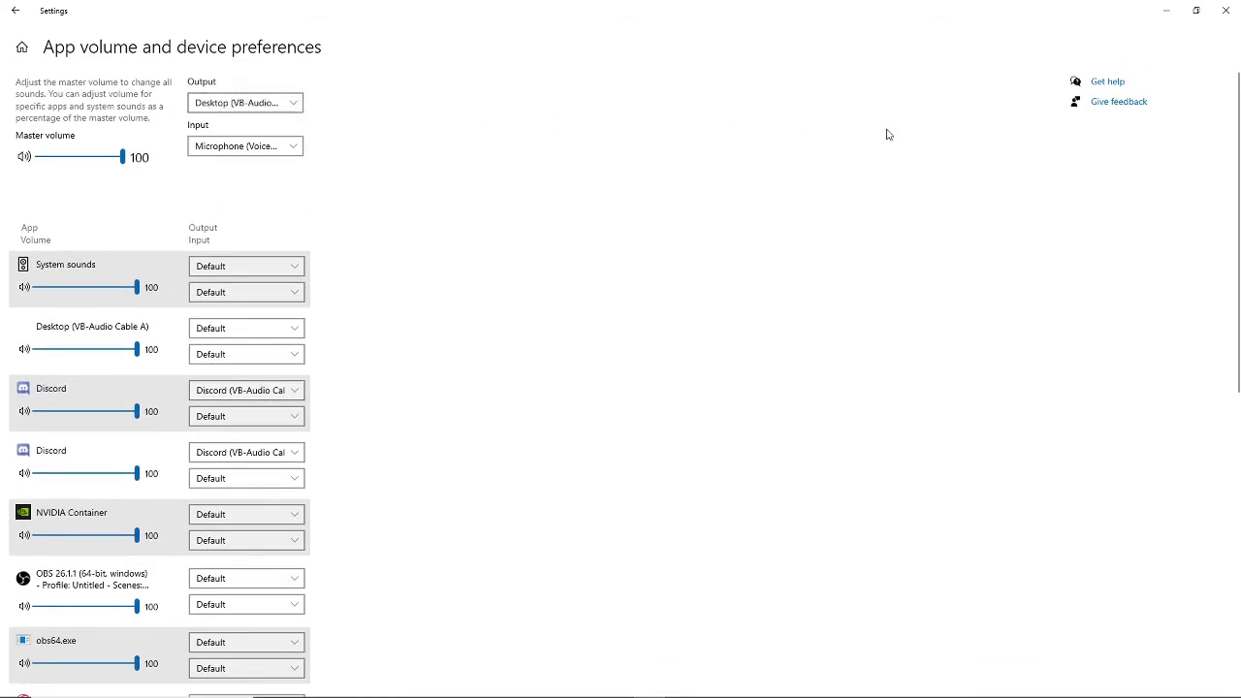
Step: Close Windows Settings and verify Voicemeeter inputs 1–3 remain on Desktop (Cable A), Discord (Cable B), CABLE-C Output
{"action": "left_click_drag", "start_coordinate": [155, 13], "coordinate": [394, 150]}
{"action": "left_click", "coordinate": [628, 146]}
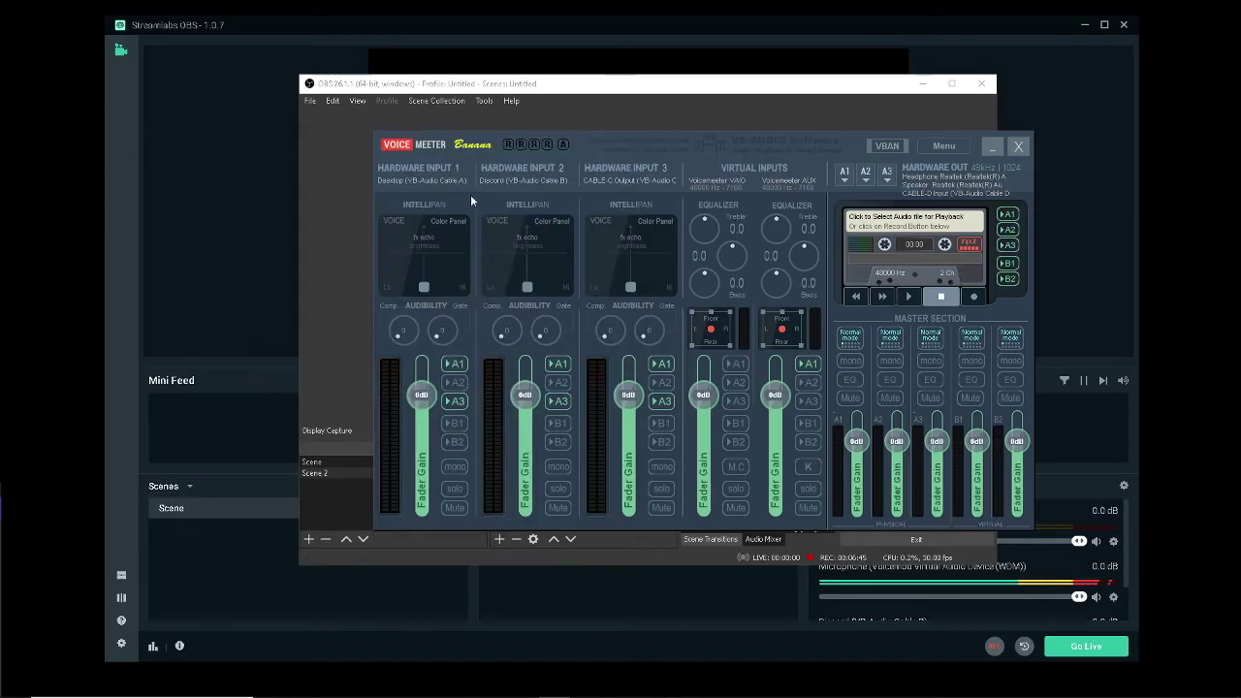
{"action": "left_click", "coordinate": [402, 184]}
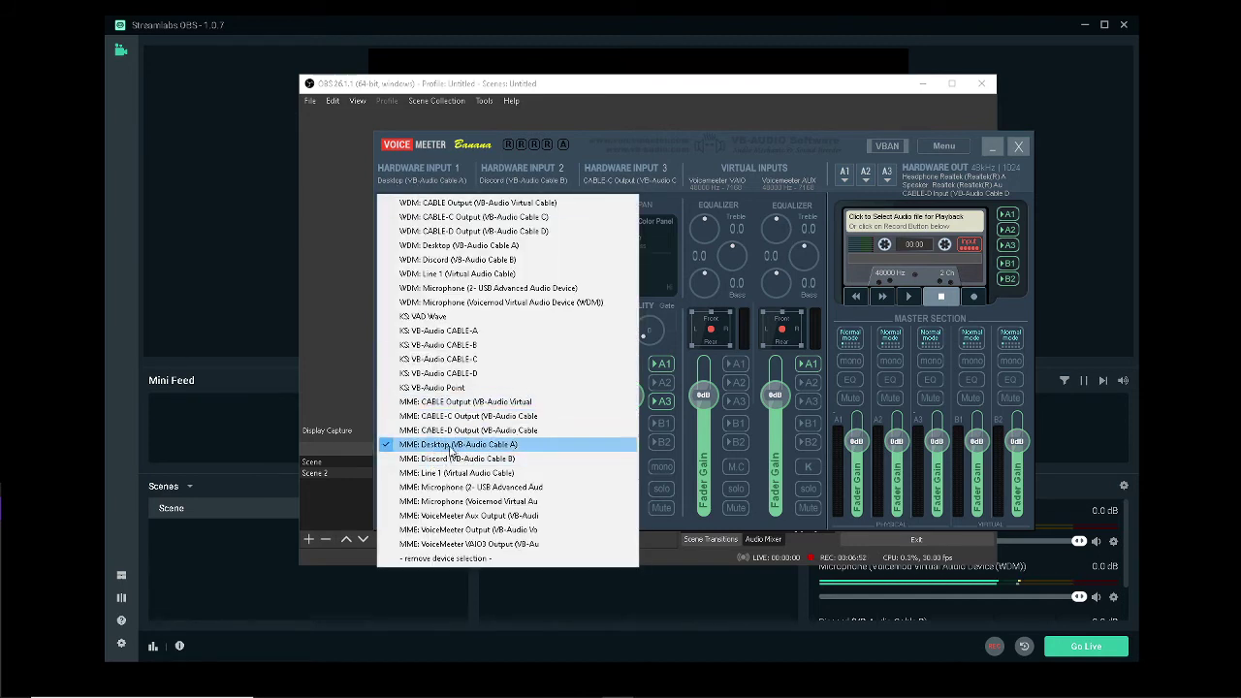
{"action": "left_click", "coordinate": [520, 177]}
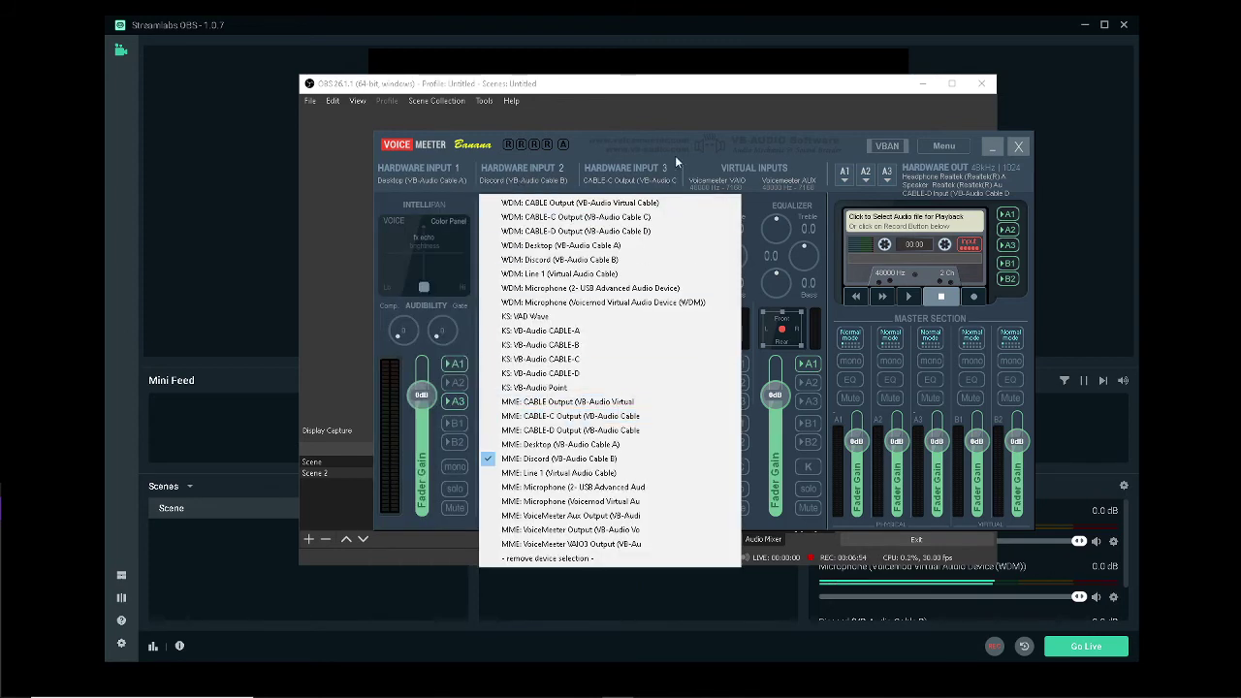
{"action": "left_click", "coordinate": [635, 174]}
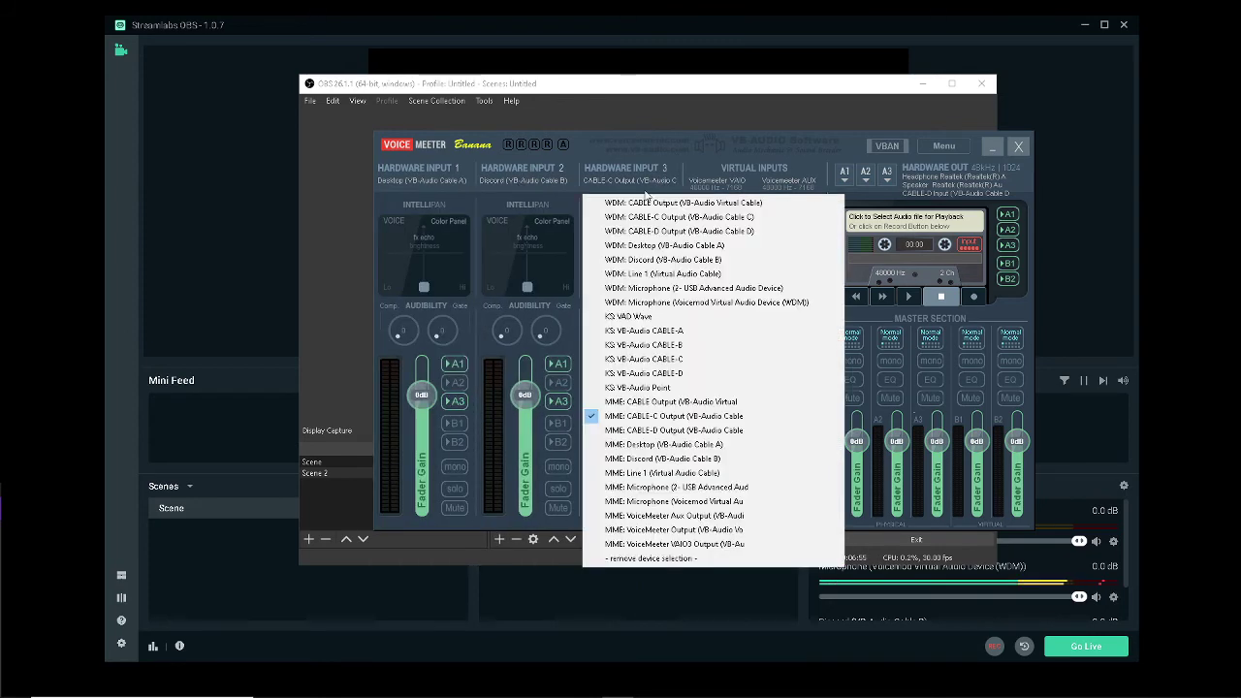
{"action": "left_click", "coordinate": [796, 141]}
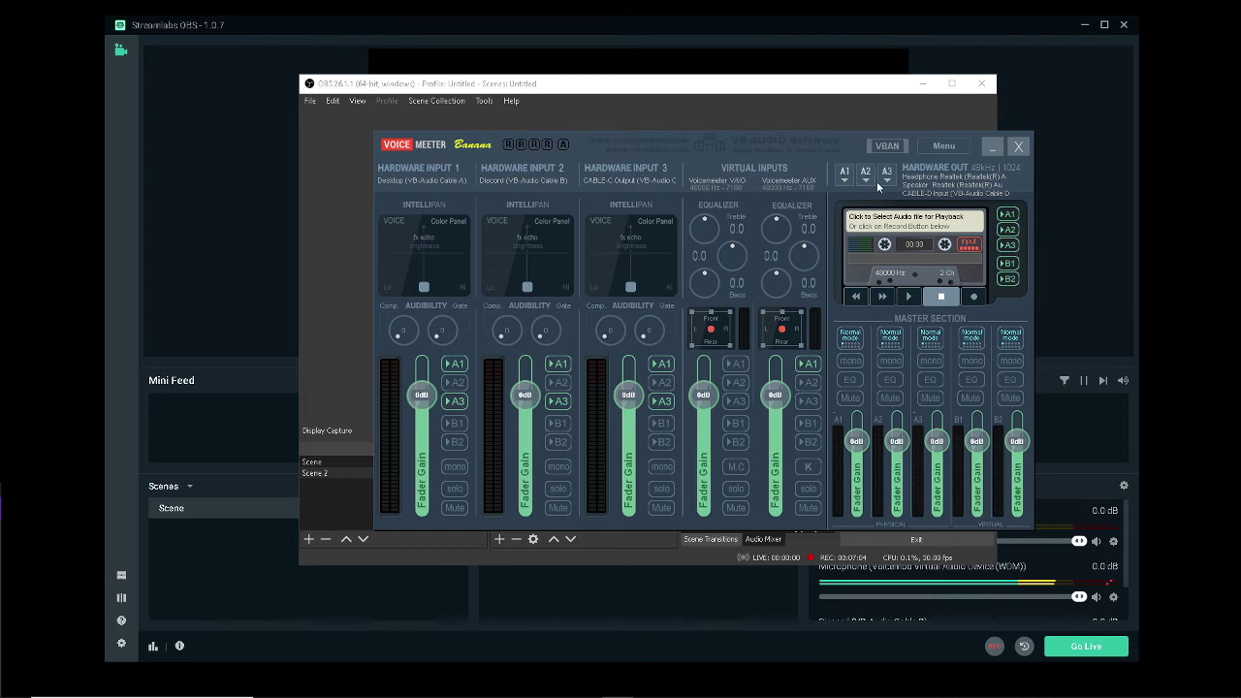
Step: Verify Voicemeeter output A1 is Headphone Realtek and A3 is CABLE-D Input, then return to Zoom
{"action": "left_click", "coordinate": [843, 176]}
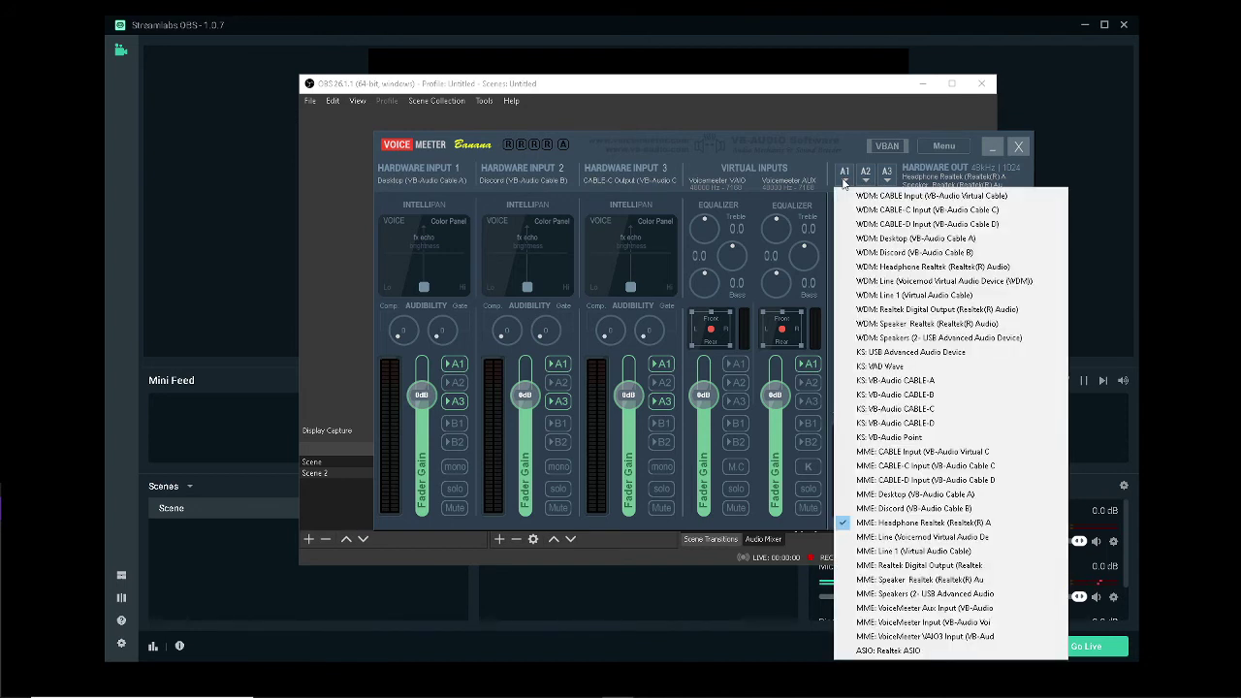
{"action": "left_click", "coordinate": [904, 523]}
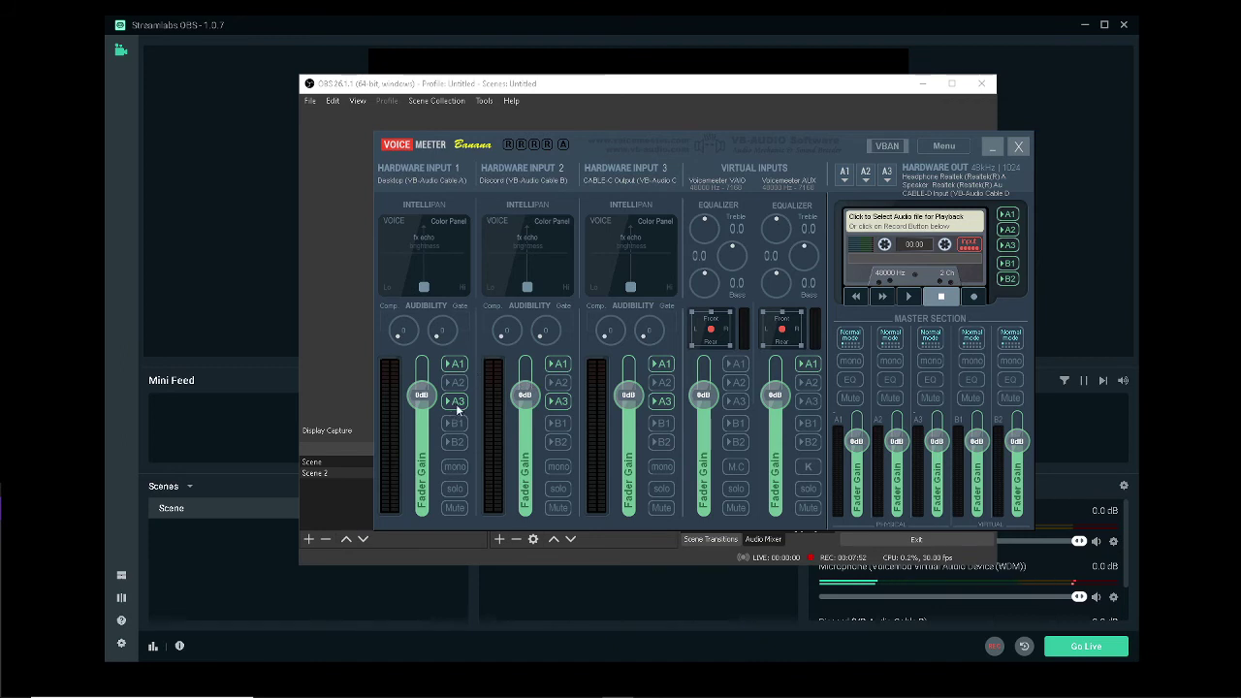
{"action": "left_click", "coordinate": [886, 178]}
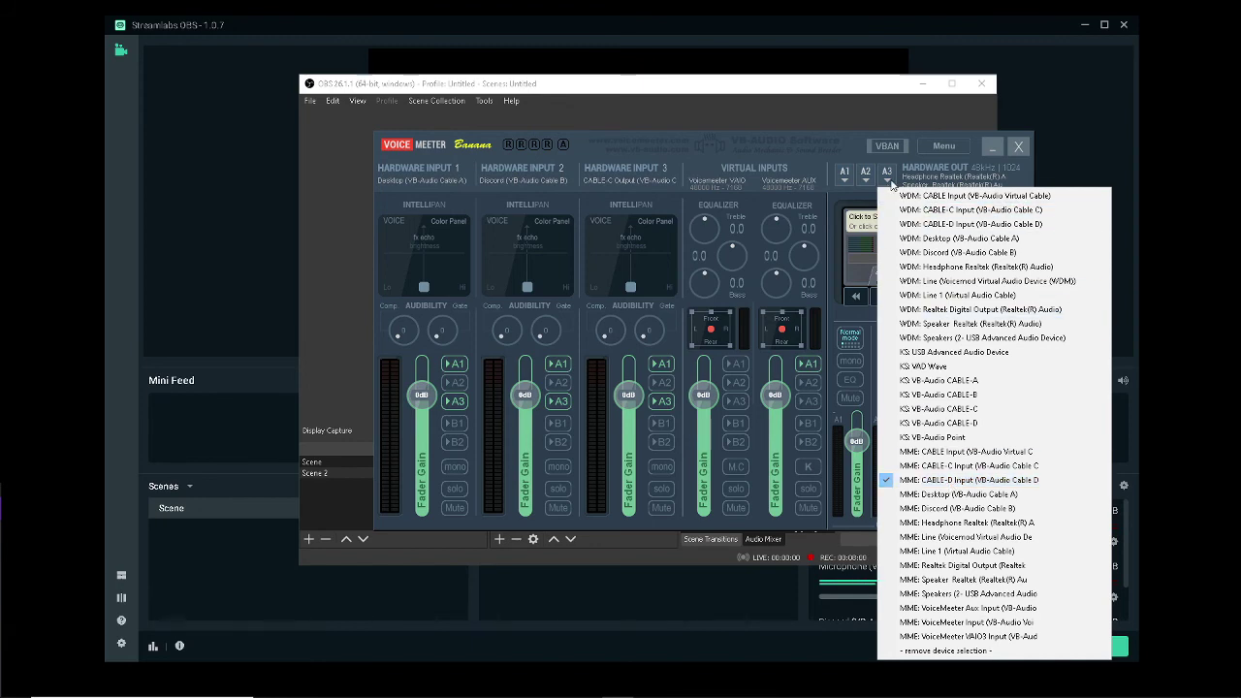
{"action": "left_click", "coordinate": [887, 178]}
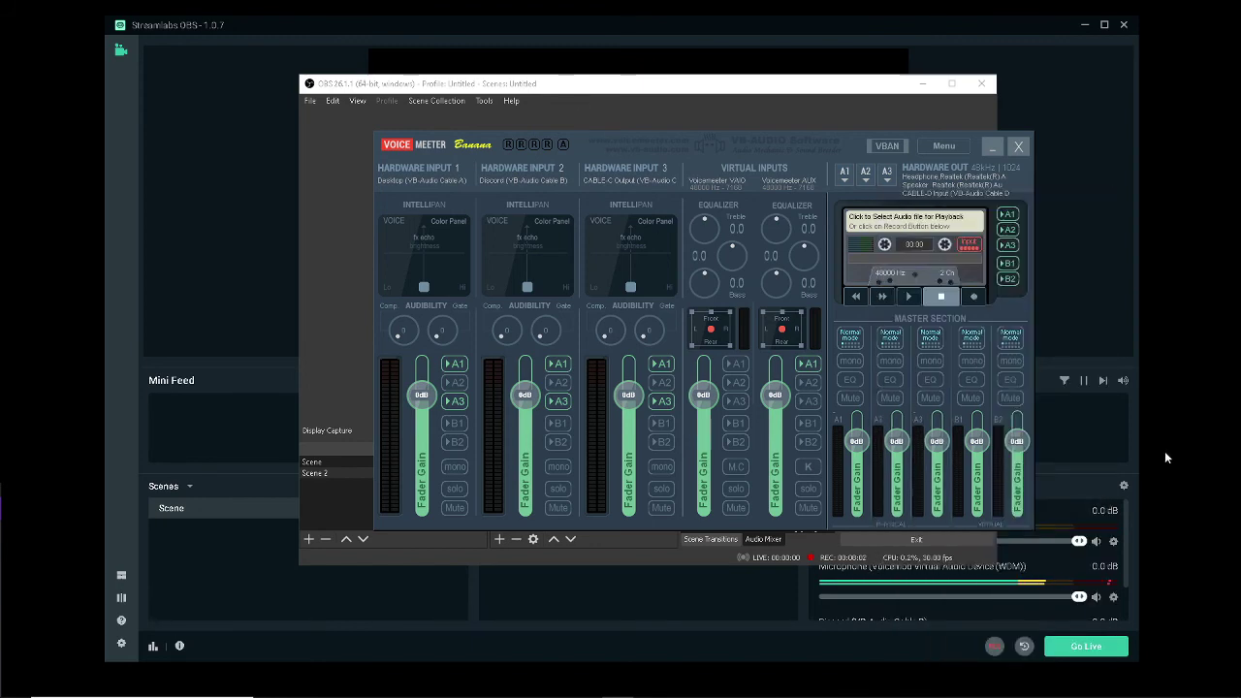
{"action": "key", "text": "alt+Tab"}
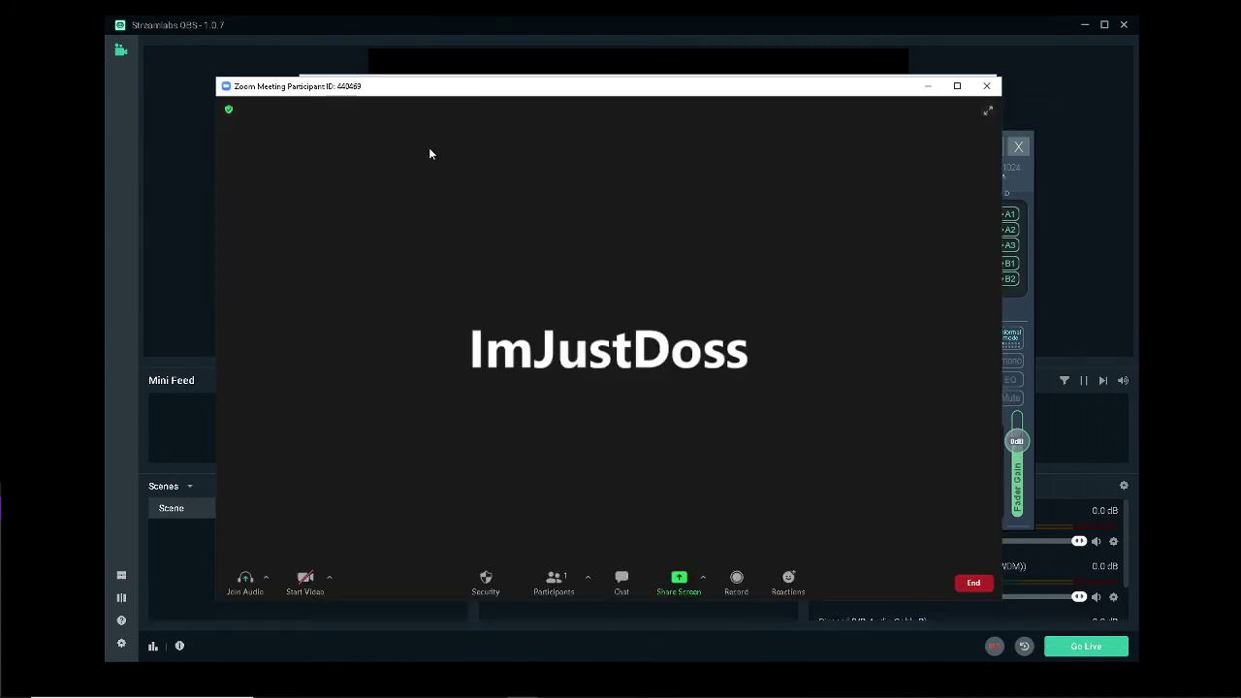
Step: Check that Zoom's microphone is CABLE-D Output (VB-Audio Cable D), then start closing the meeting window
{"action": "left_click", "coordinate": [267, 578]}
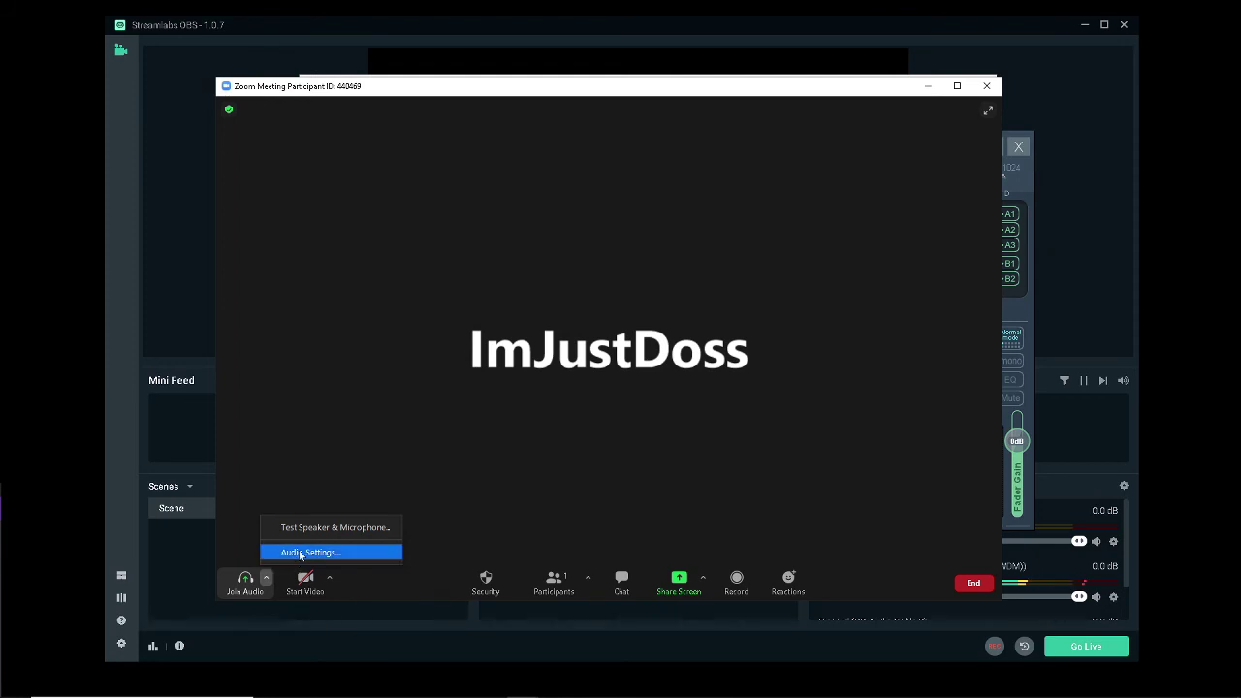
{"action": "left_click", "coordinate": [301, 553]}
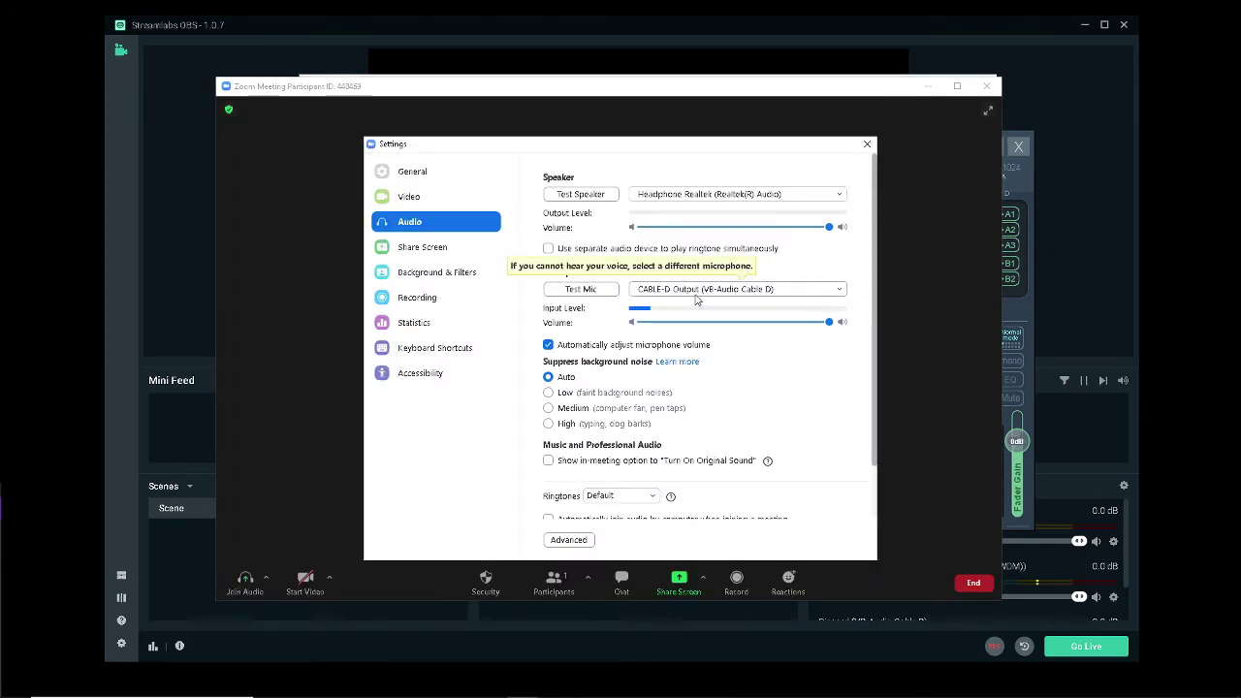
{"action": "left_click", "coordinate": [867, 145]}
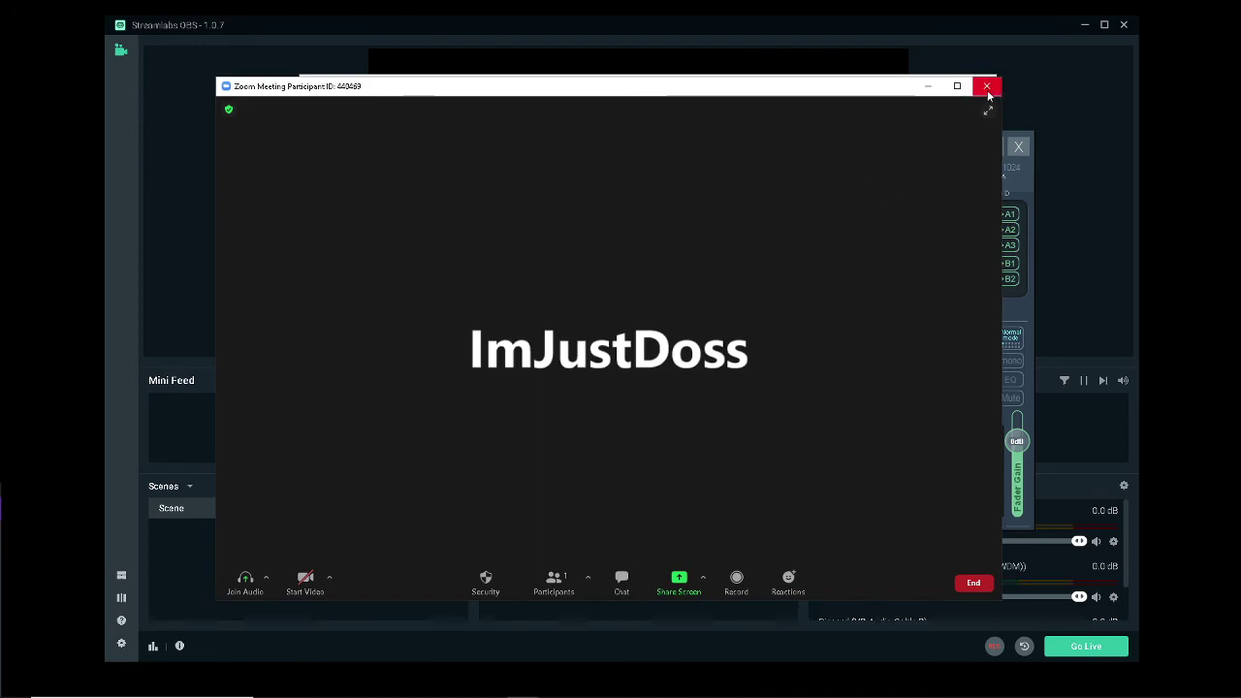
{"action": "left_click", "coordinate": [988, 93]}
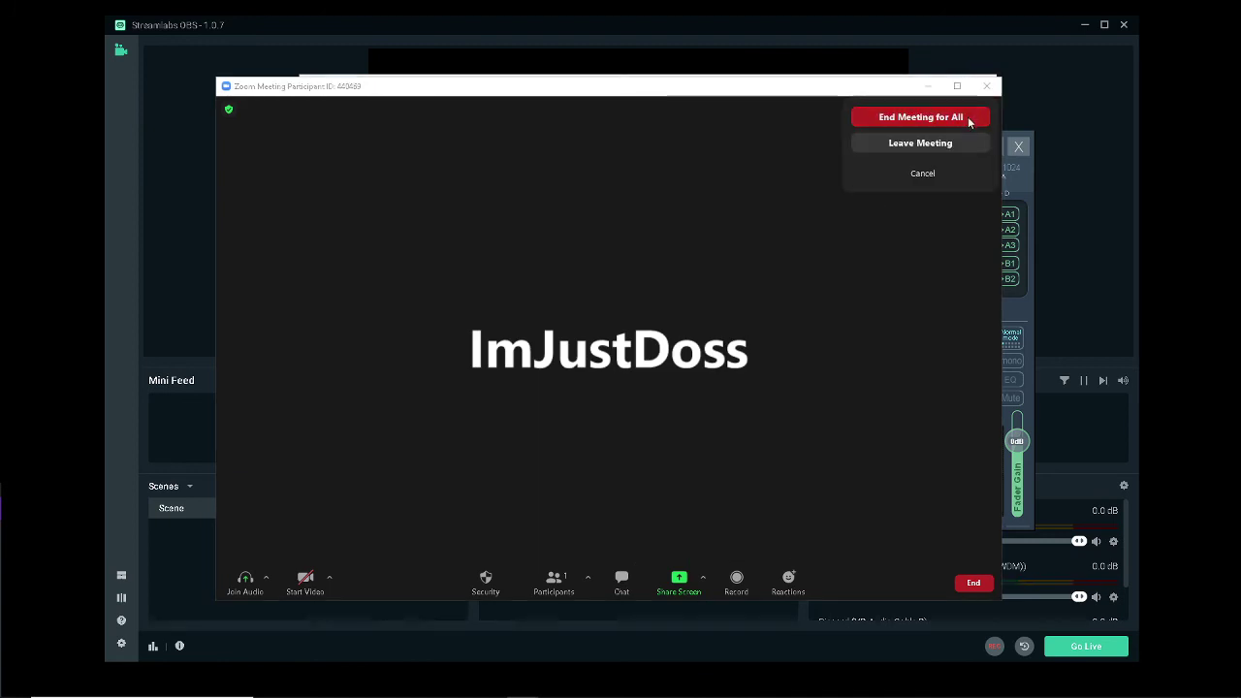
Step: End the meeting for all, close Zoom, move Voicemeeter aside, and bring OBS Studio forward
{"action": "left_click", "coordinate": [970, 117]}
{"action": "left_click", "coordinate": [805, 232]}
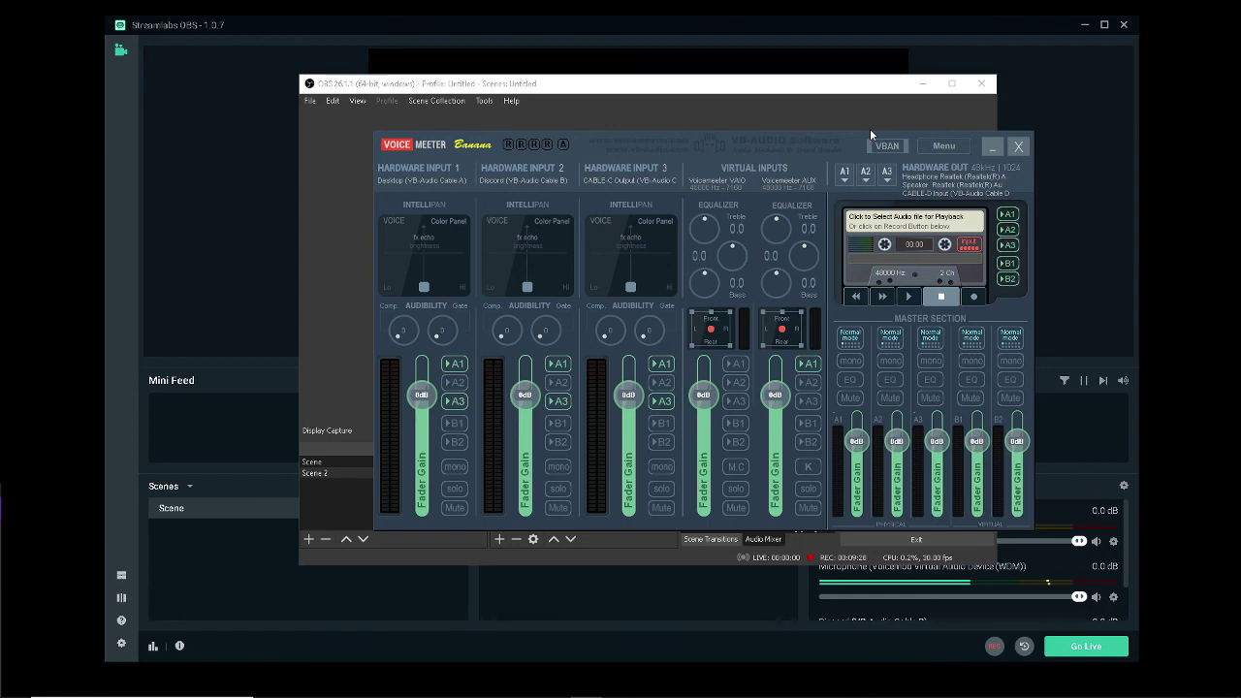
{"action": "left_click_drag", "start_coordinate": [752, 143], "coordinate": [706, 144]}
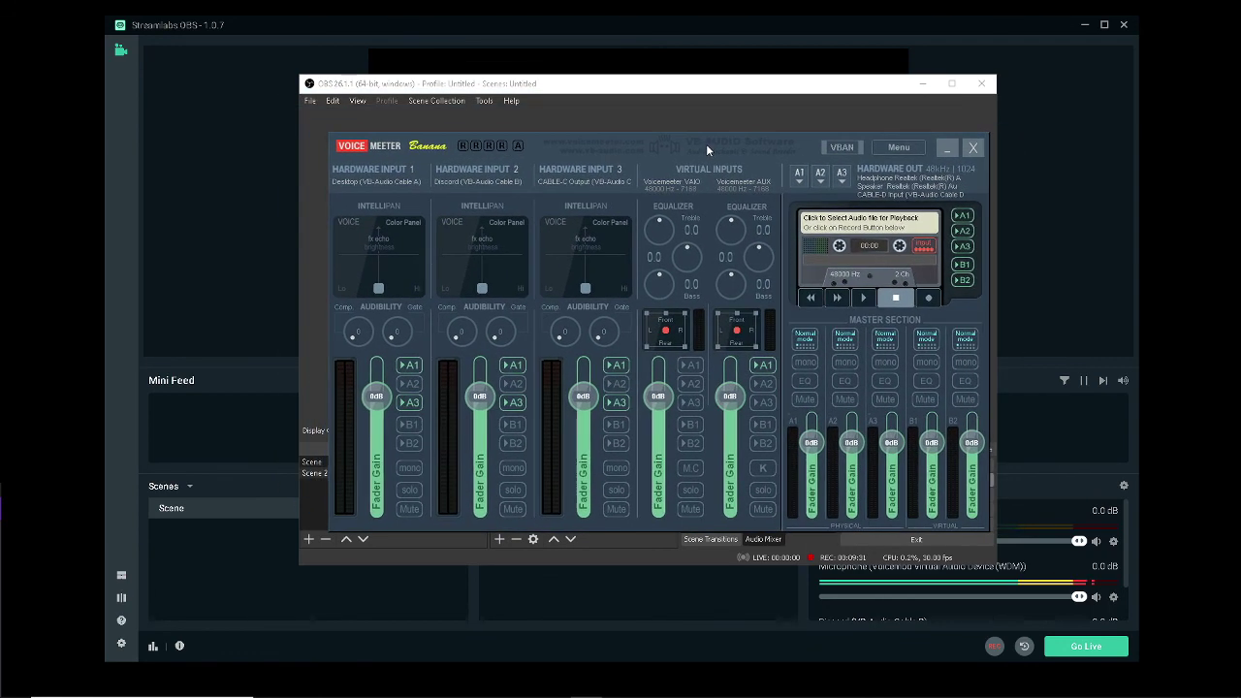
{"action": "left_click", "coordinate": [749, 95]}
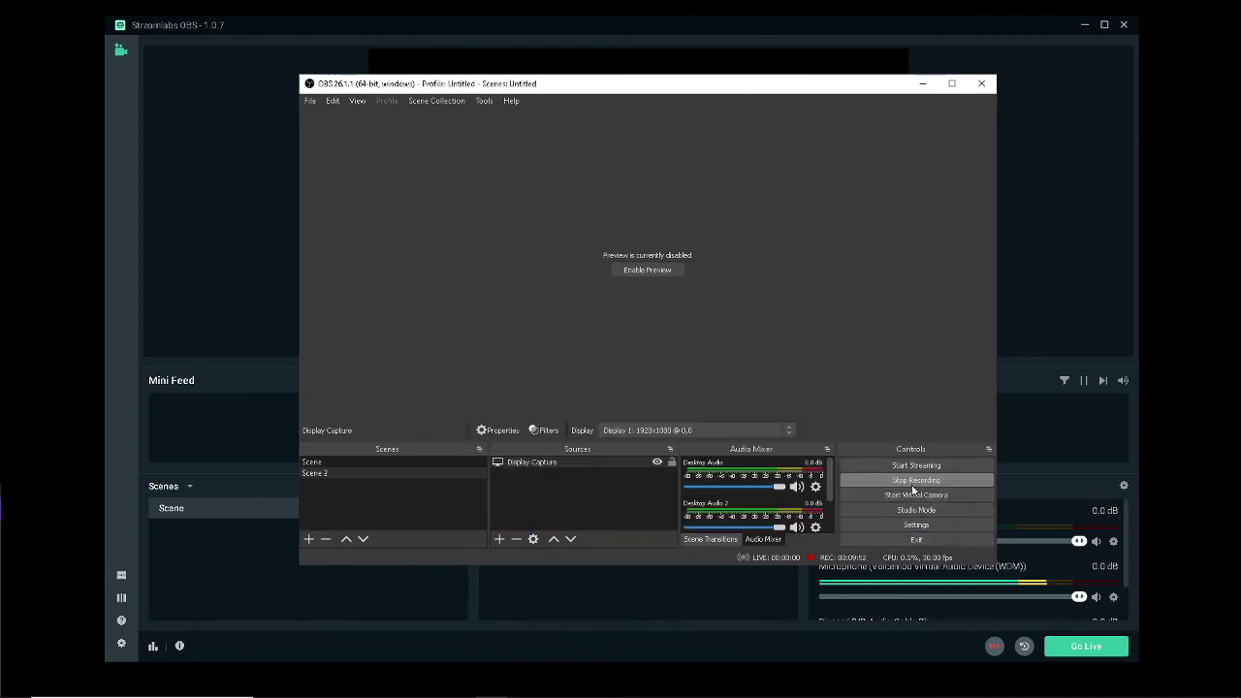